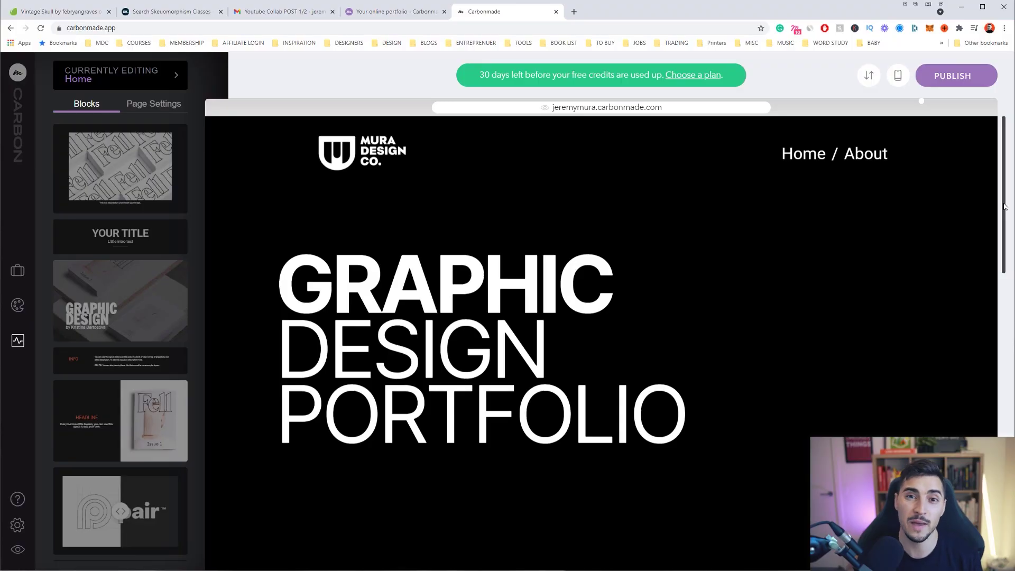
pyautogui.scroll(-1, 996, 327)
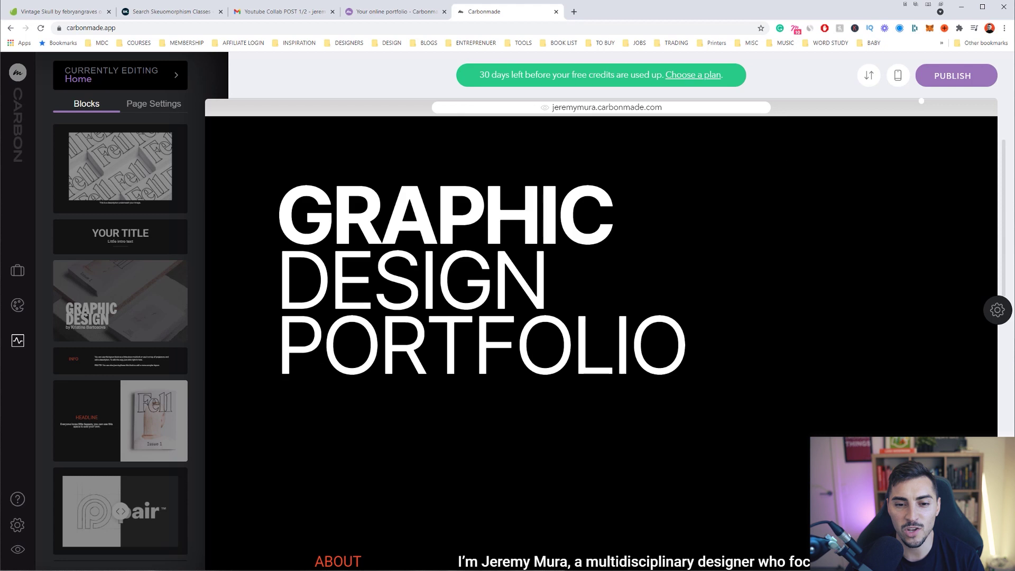
pyautogui.scroll(-2, 676, 229)
pyautogui.scroll(3, 676, 229)
pyautogui.scroll(-1, 676, 229)
pyautogui.scroll(-10, 728, 303)
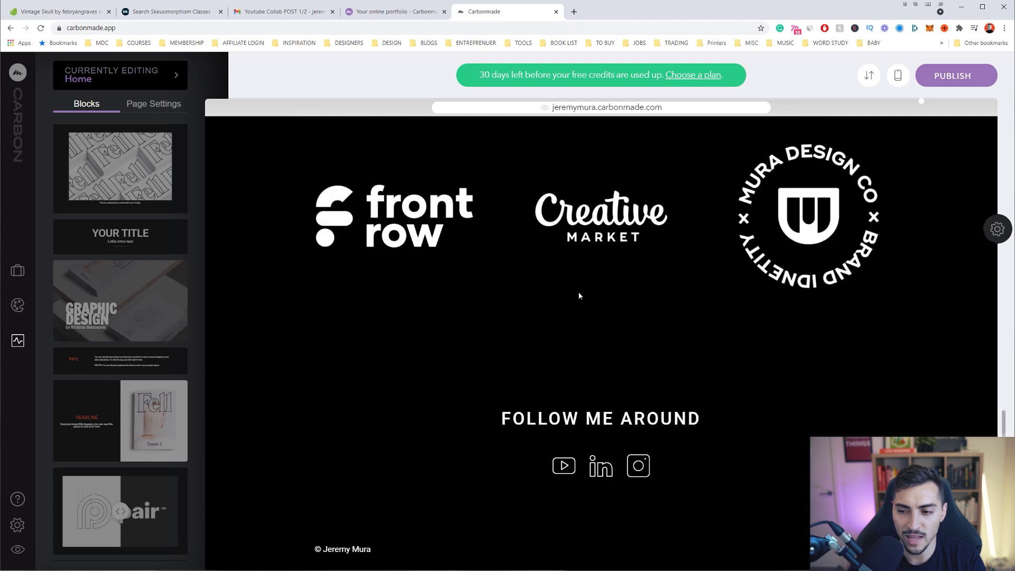
pyautogui.scroll(15, 581, 301)
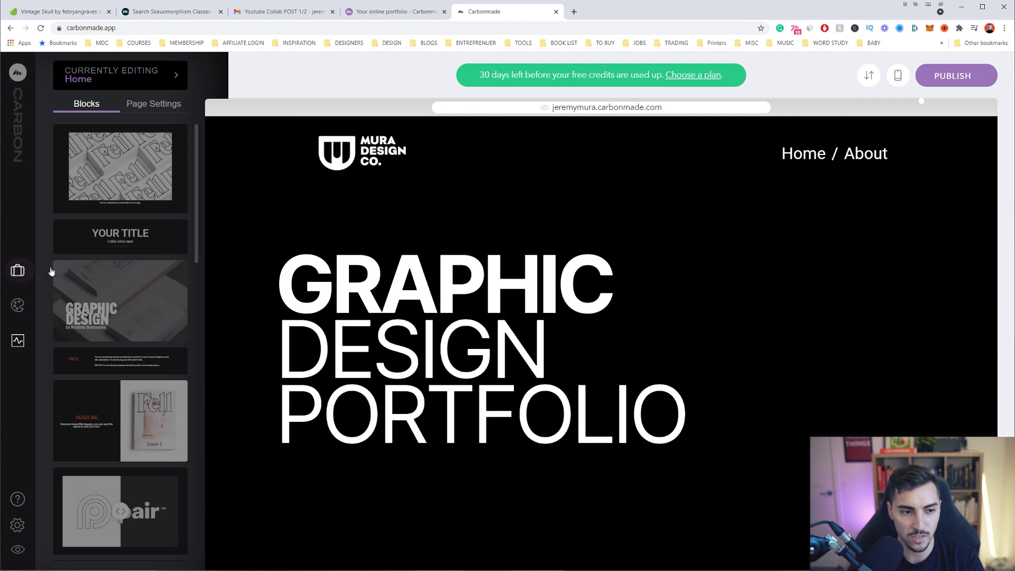
pyautogui.scroll(-4, 143, 268)
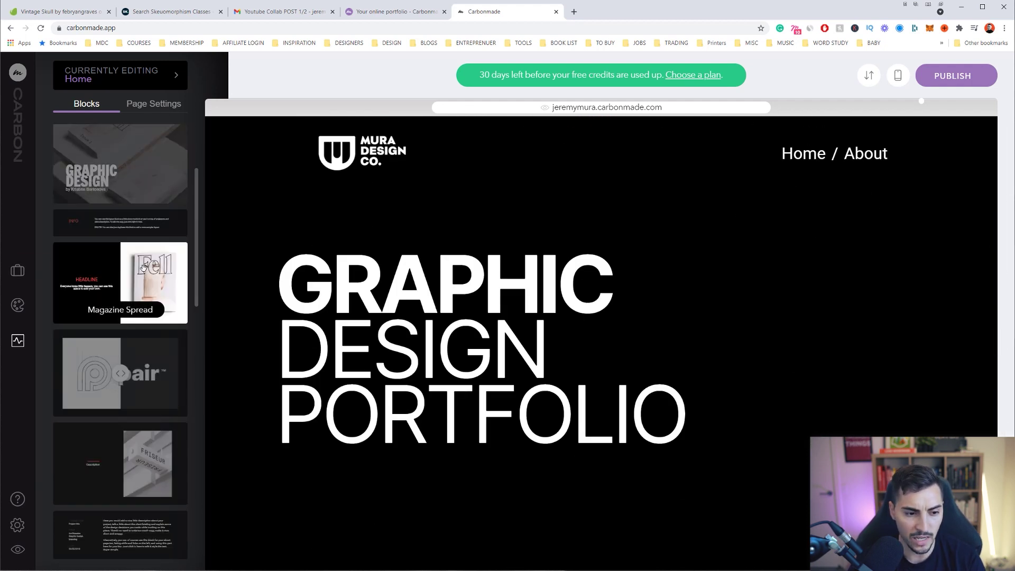
pyautogui.scroll(-3, 153, 368)
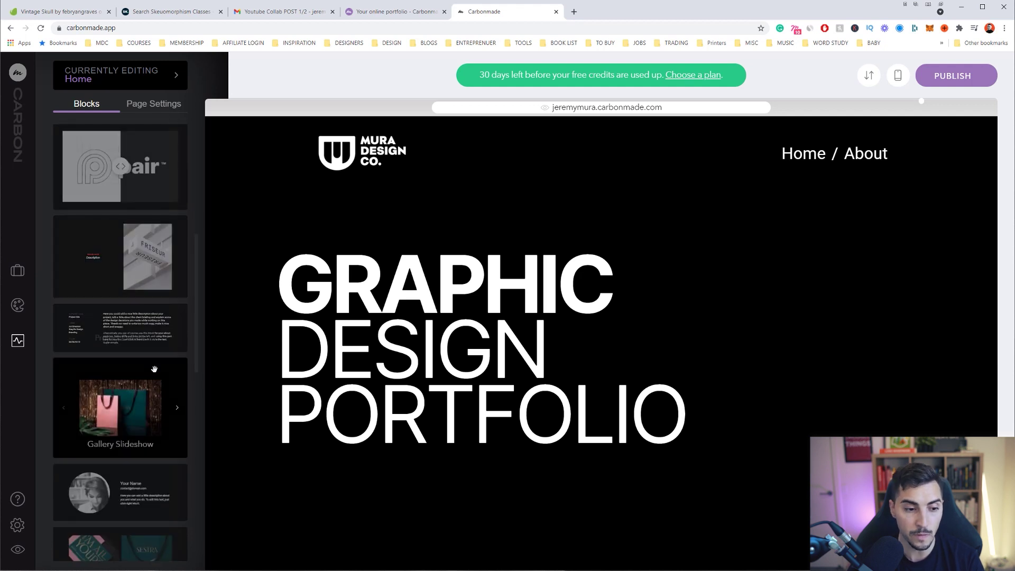
pyautogui.scroll(-3, 153, 369)
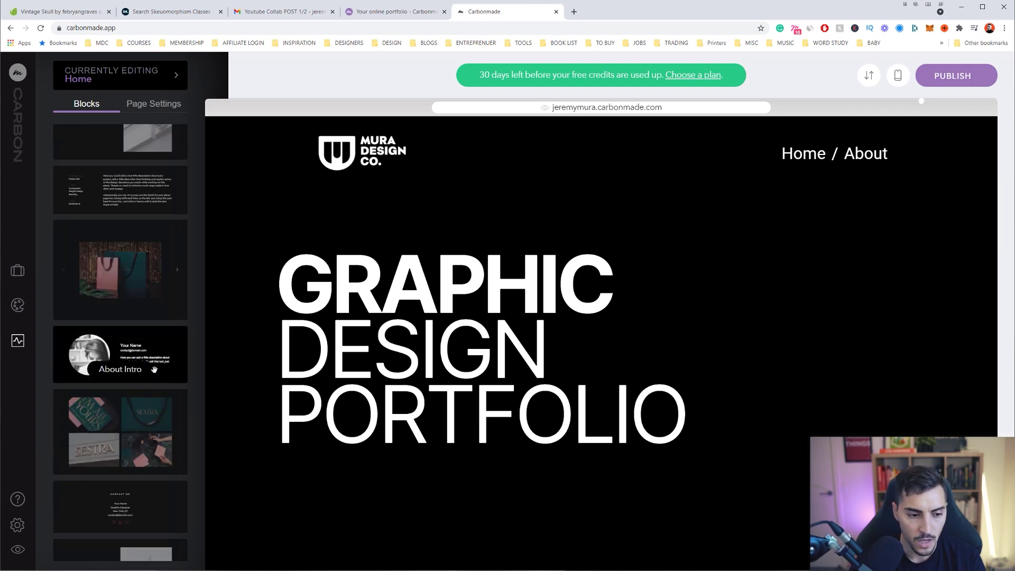
# Add a Gallery Slideshow block and fill it with the nine Craft Whisky Society case study images
pyautogui.moveTo(114, 278); pyautogui.dragTo(486, 475)
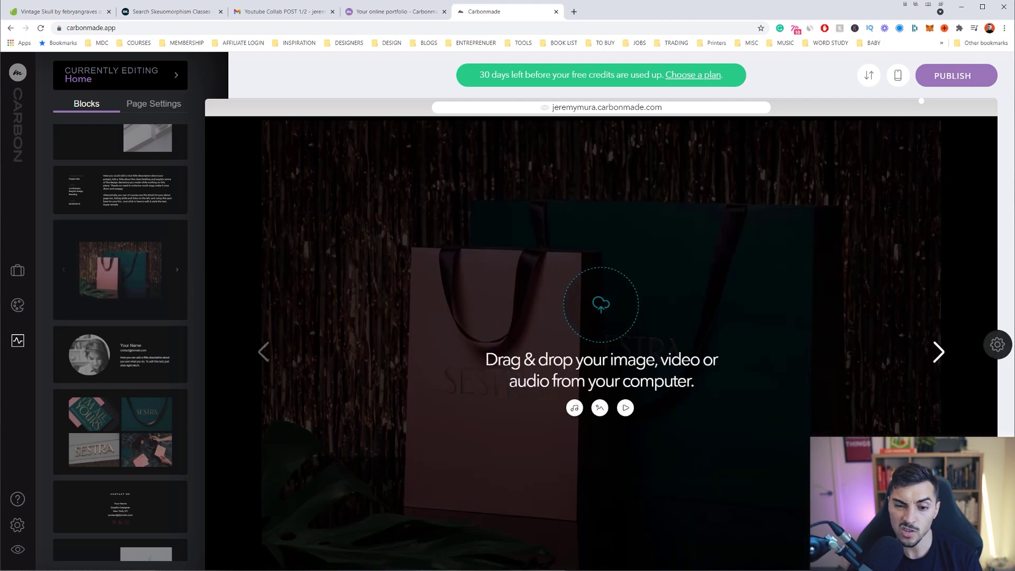
pyautogui.hotkey('alt', 'Tab')
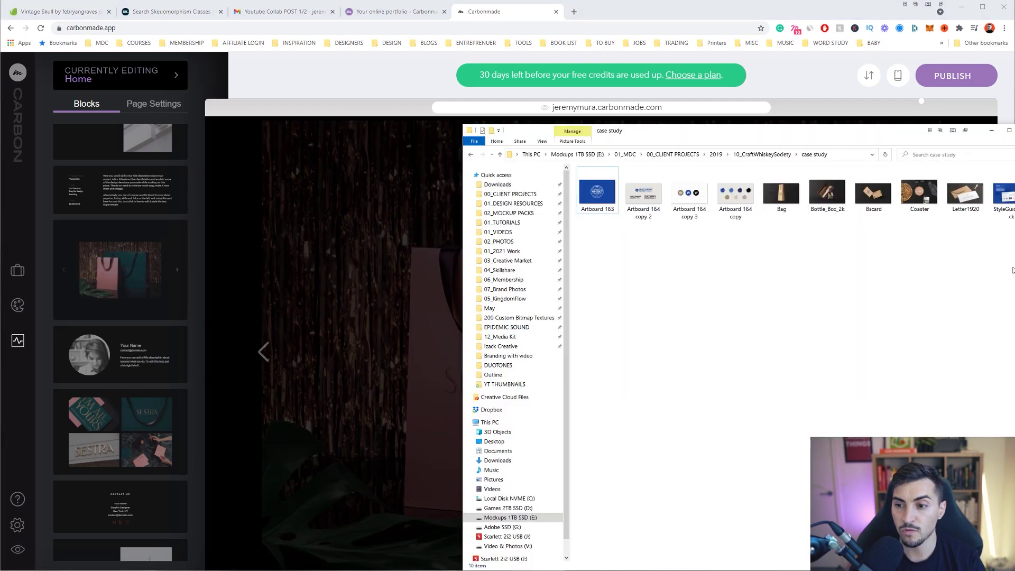
pyautogui.moveTo(1012, 267); pyautogui.dragTo(495, 310)
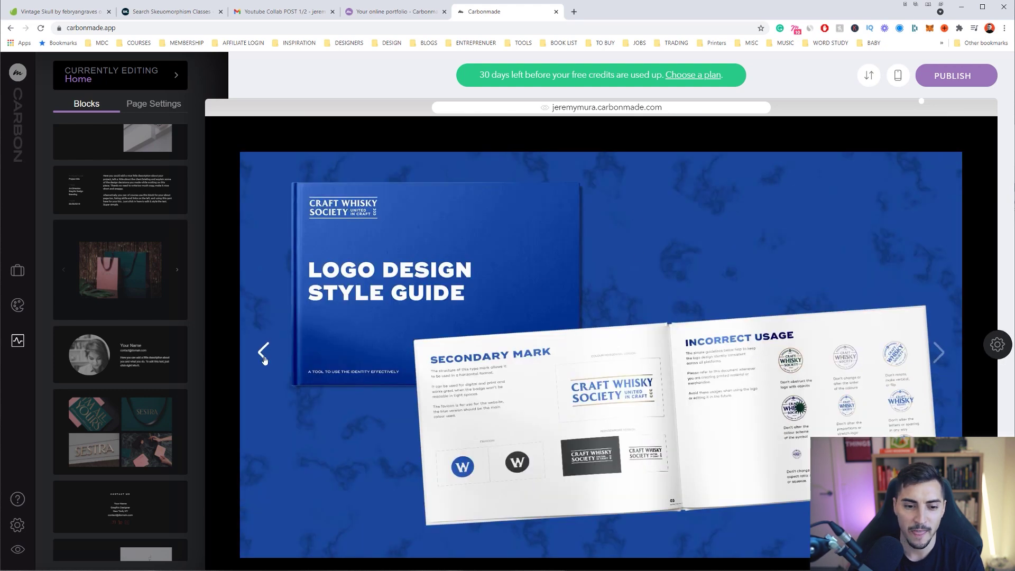
# Step back through the slideshow images to the Craft Whisky Society logos
pyautogui.click(264, 351)
pyautogui.click(263, 351)
pyautogui.click(263, 351)
pyautogui.click(264, 360)
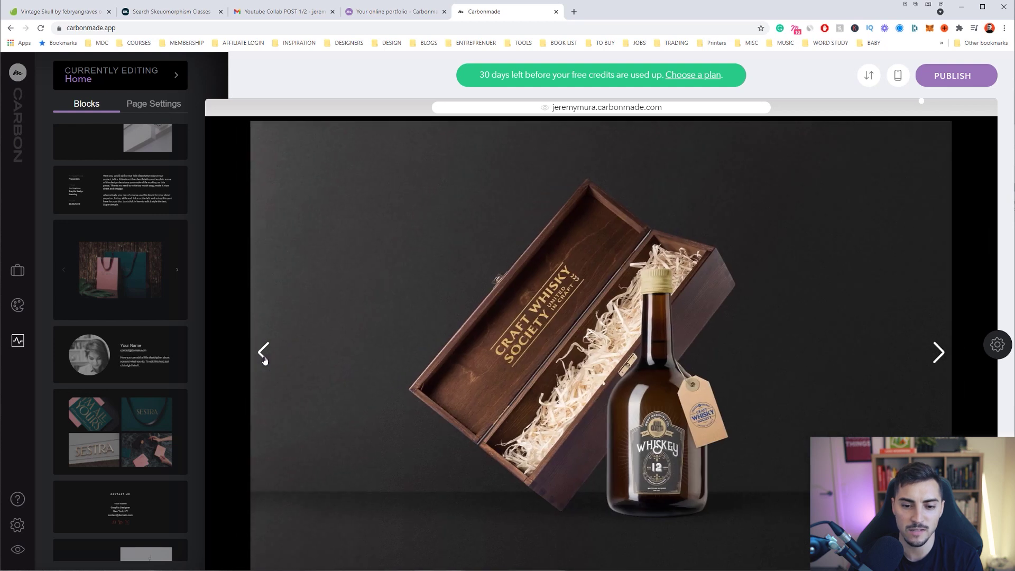
pyautogui.click(264, 360)
pyautogui.click(264, 360)
pyautogui.click(265, 359)
pyautogui.click(263, 358)
pyautogui.scroll(-3, 167, 397)
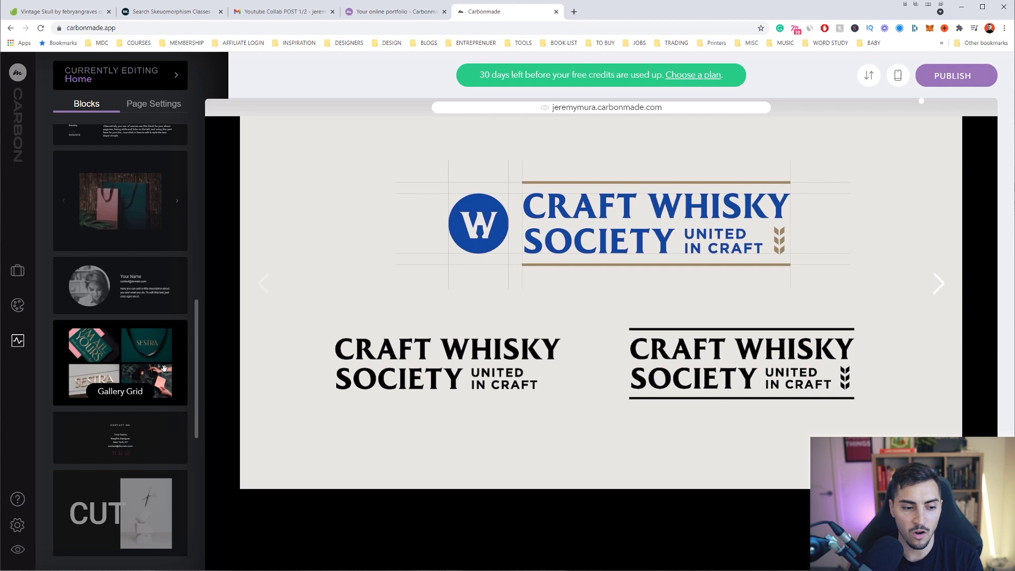
pyautogui.scroll(-2, 132, 383)
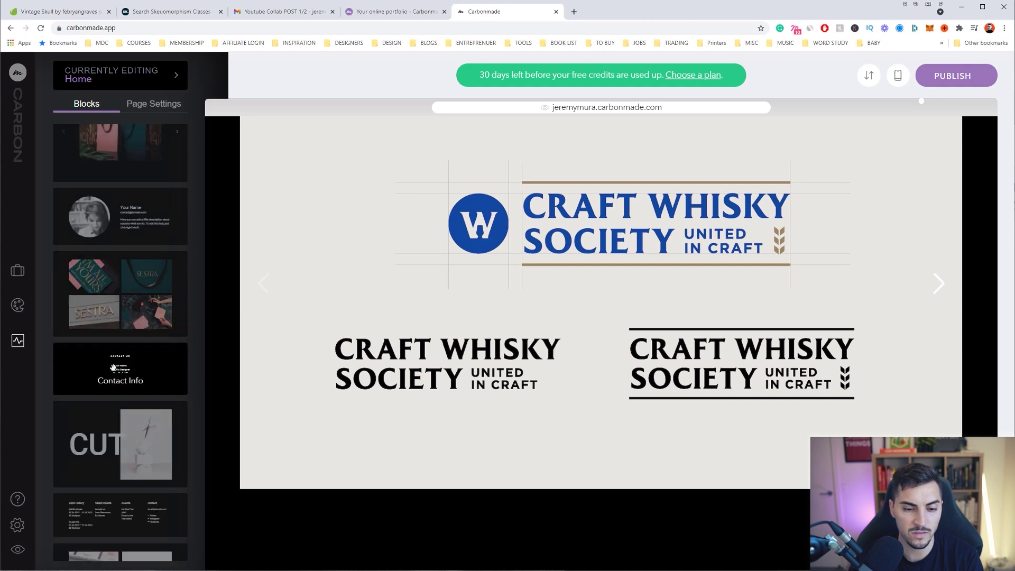
# Add a Contact Info block with the designer's name and location Sydney, Australia
pyautogui.moveTo(121, 374); pyautogui.dragTo(563, 364)
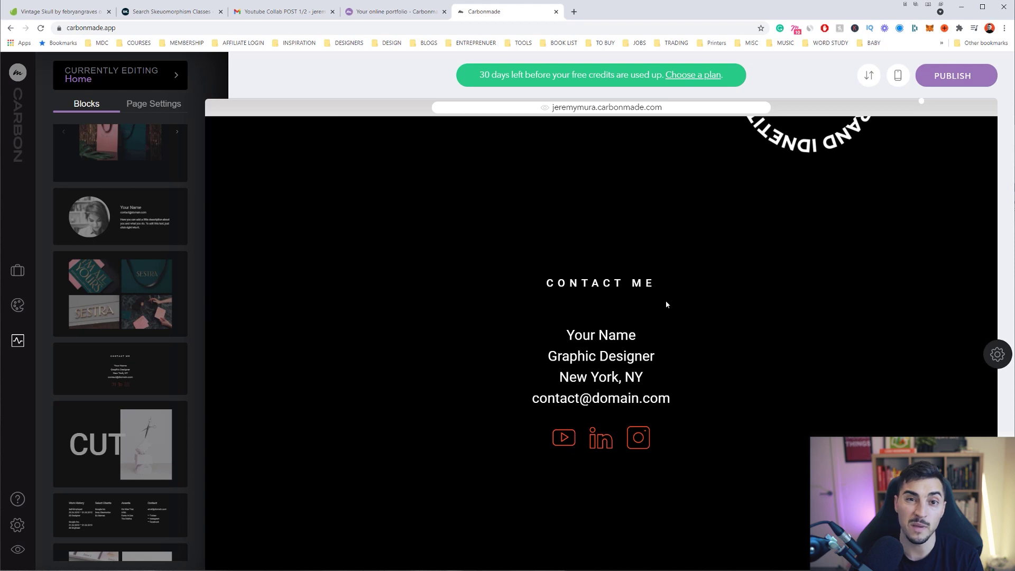
pyautogui.moveTo(642, 335); pyautogui.dragTo(567, 335)
pyautogui.click(566, 332)
pyautogui.write('Y')
pyautogui.write('erm')
pyautogui.press('BackSpace')
pyautogui.write('emy Mura')
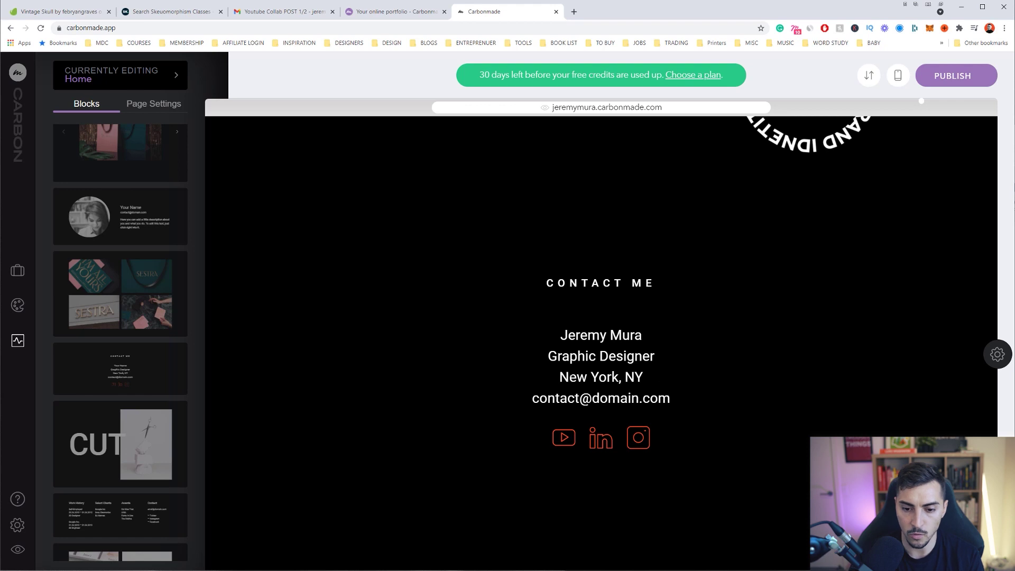
pyautogui.moveTo(671, 378); pyautogui.dragTo(558, 377)
pyautogui.write('Sydney, Australia')
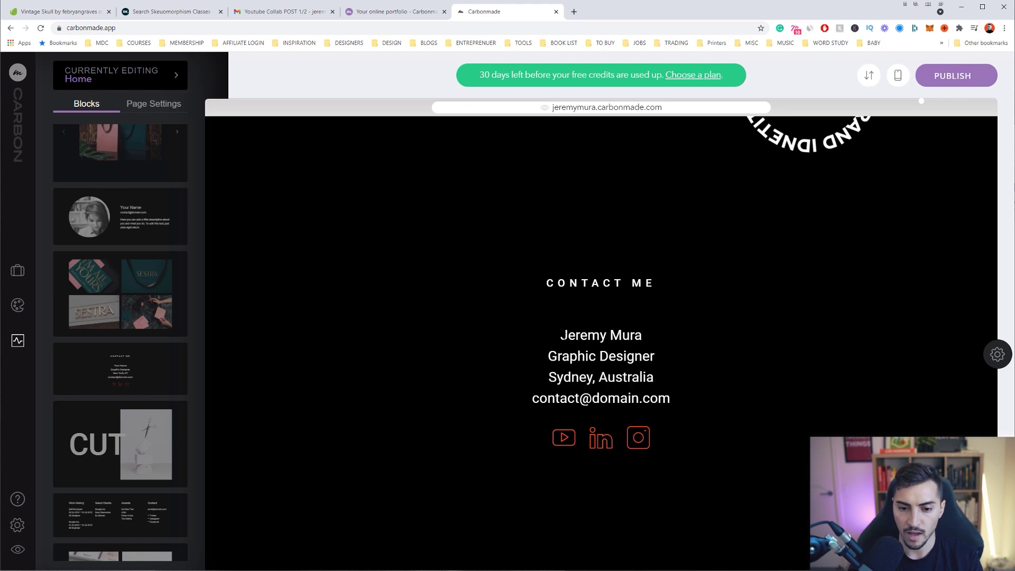
# Recolour the contact name line blue (#0c28fe)
pyautogui.moveTo(562, 336); pyautogui.dragTo(645, 337)
pyautogui.click(632, 361)
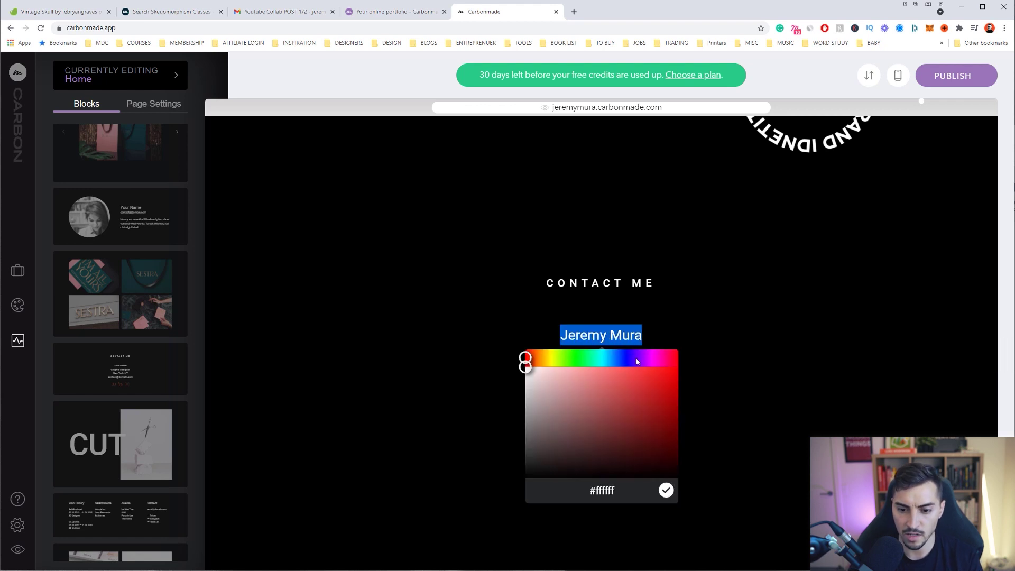
pyautogui.moveTo(541, 355); pyautogui.dragTo(624, 357)
pyautogui.click(671, 367)
pyautogui.click(665, 491)
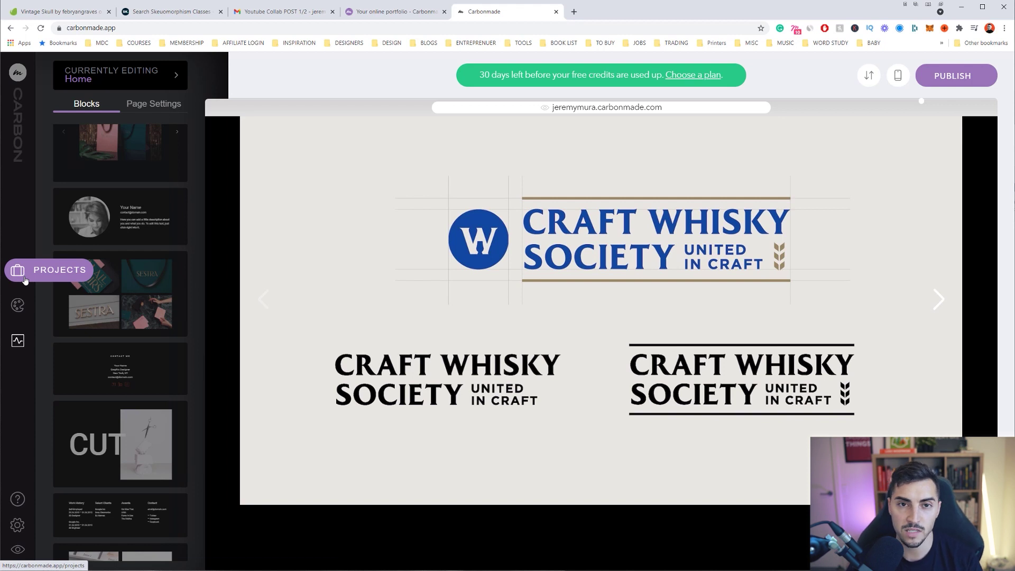
# Create the draft project 'Craft Whiskey Society' with the blue logo thumbnail and open its page
pyautogui.click(25, 279)
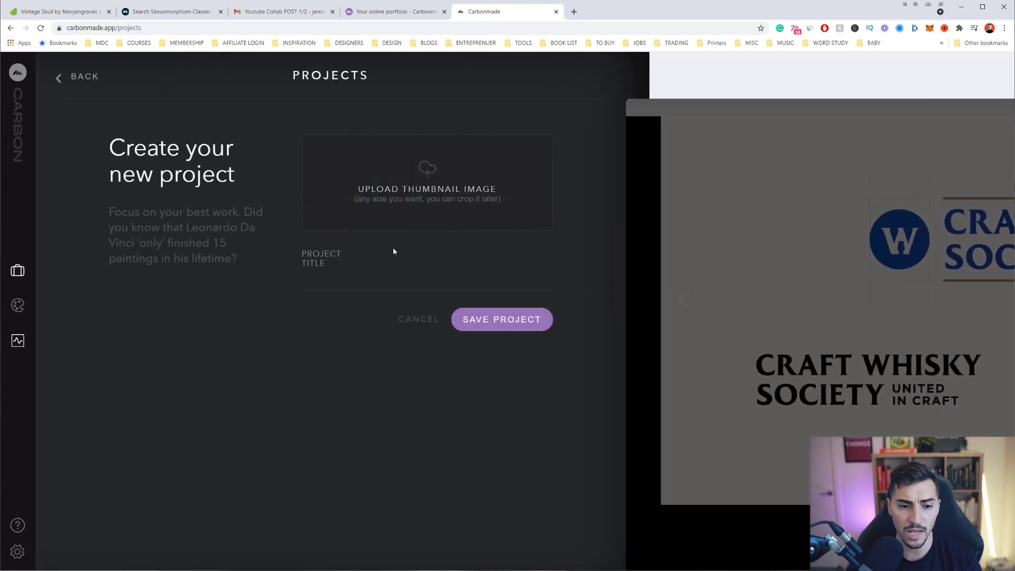
pyautogui.write('Craft Whiskey Society')
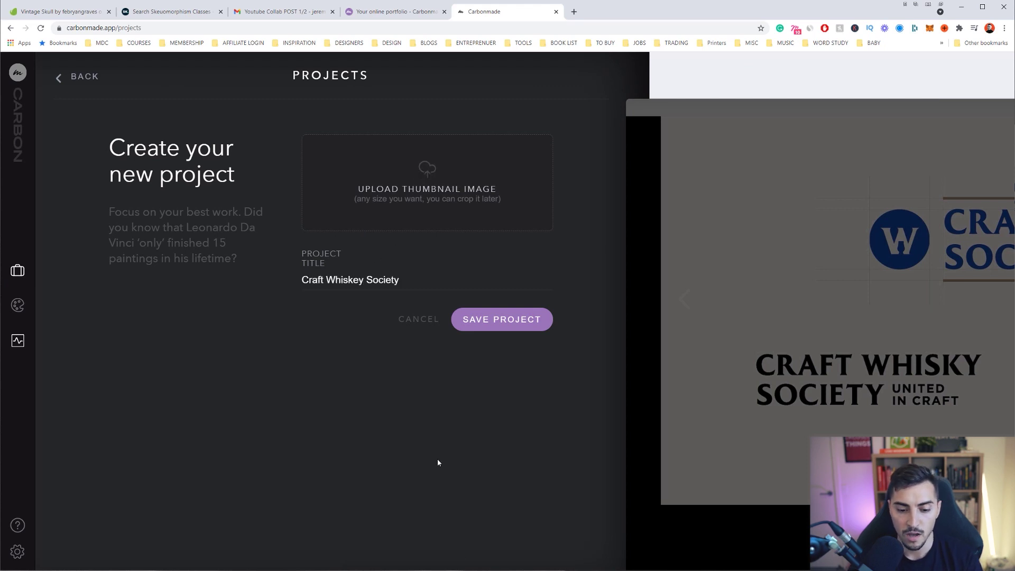
pyautogui.hotkey('alt', 'Tab')
pyautogui.moveTo(596, 190); pyautogui.dragTo(388, 183)
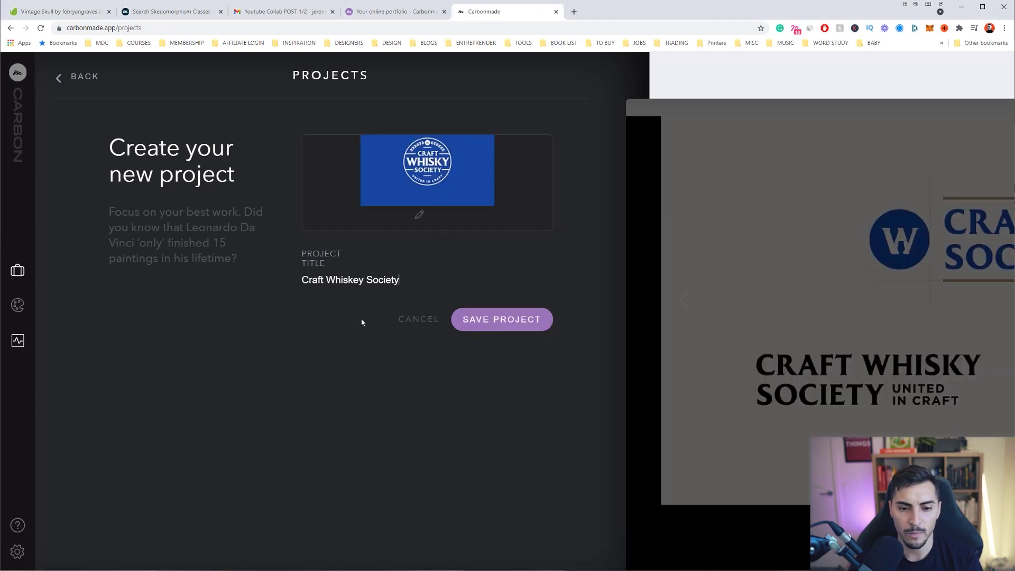
pyautogui.click(497, 318)
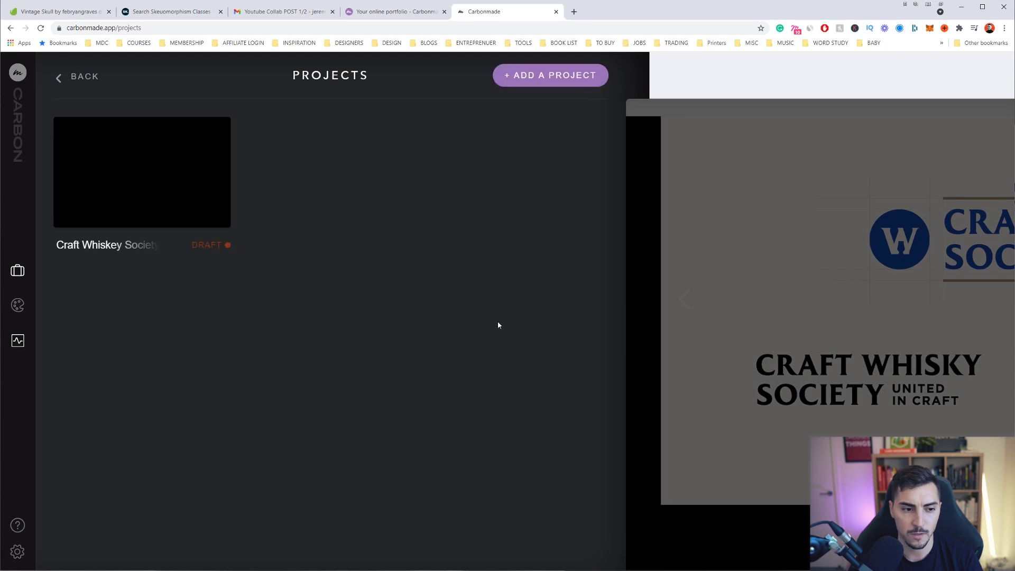
pyautogui.click(199, 170)
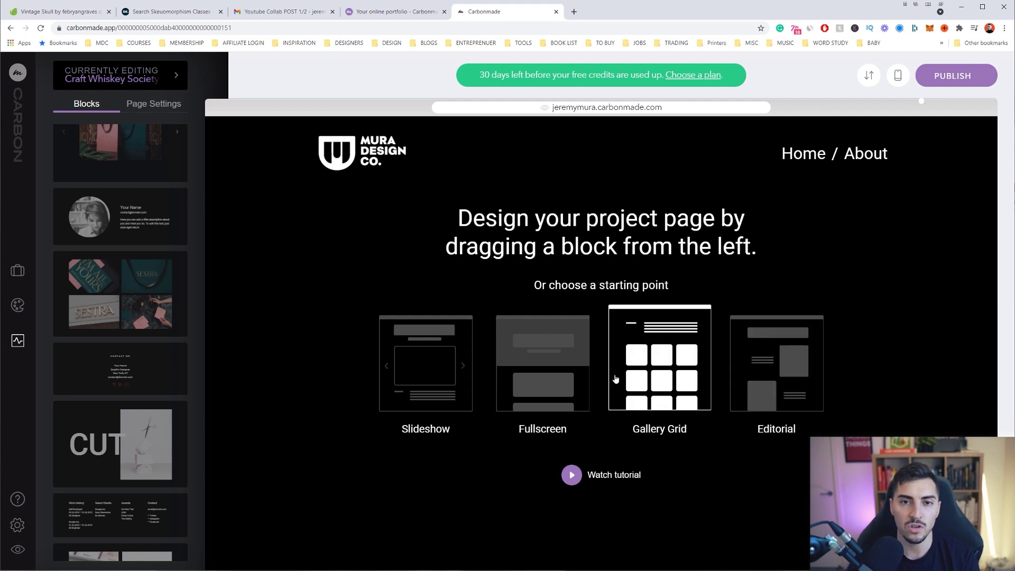
# Start the project page from the Fullscreen layout and set the hero text font to Work Sans
pyautogui.click(570, 383)
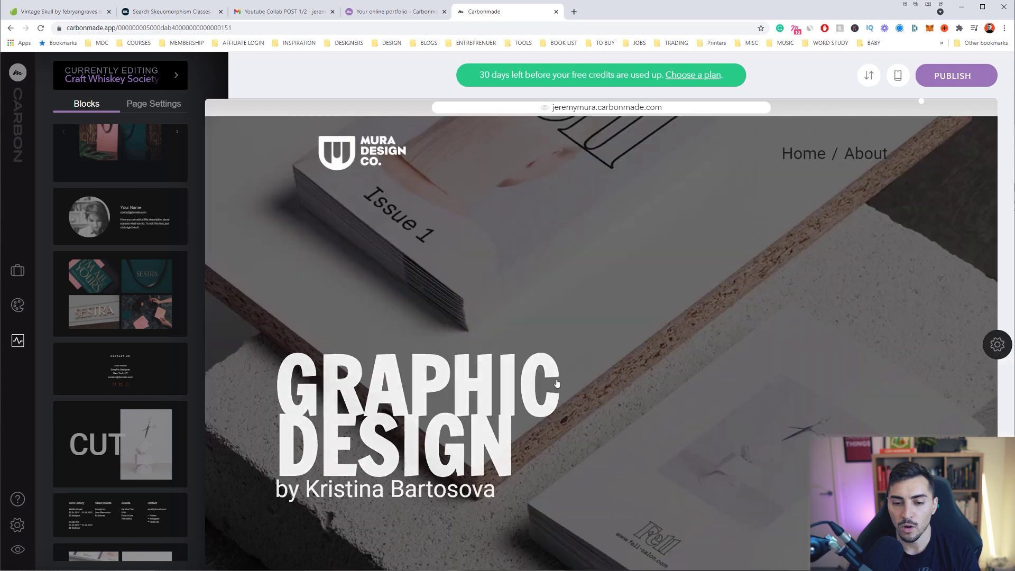
pyautogui.scroll(-4, 557, 280)
pyautogui.scroll(3, 557, 281)
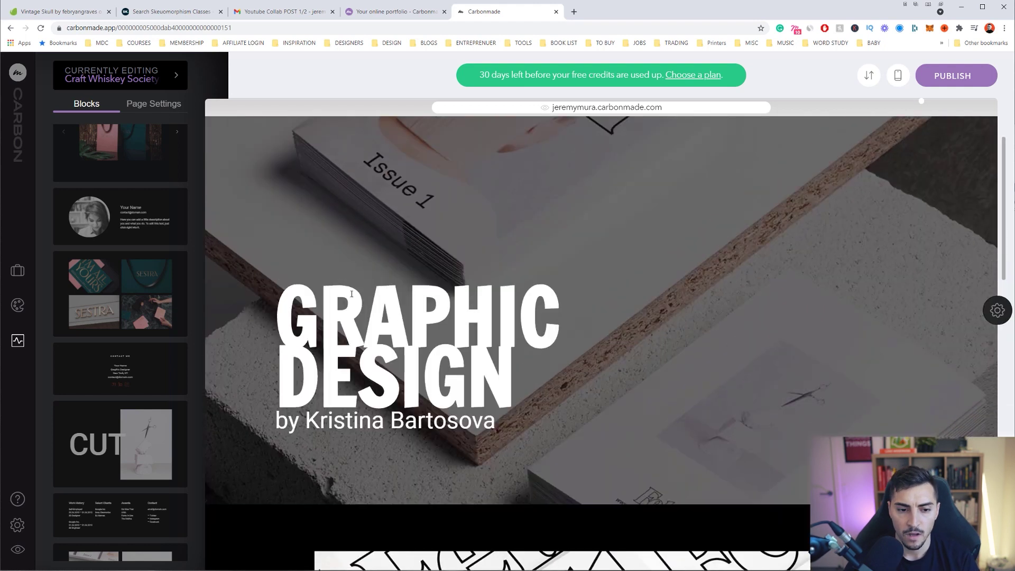
pyautogui.moveTo(277, 307); pyautogui.dragTo(543, 366)
pyautogui.moveTo(502, 428); pyautogui.dragTo(274, 311)
pyautogui.click(468, 455)
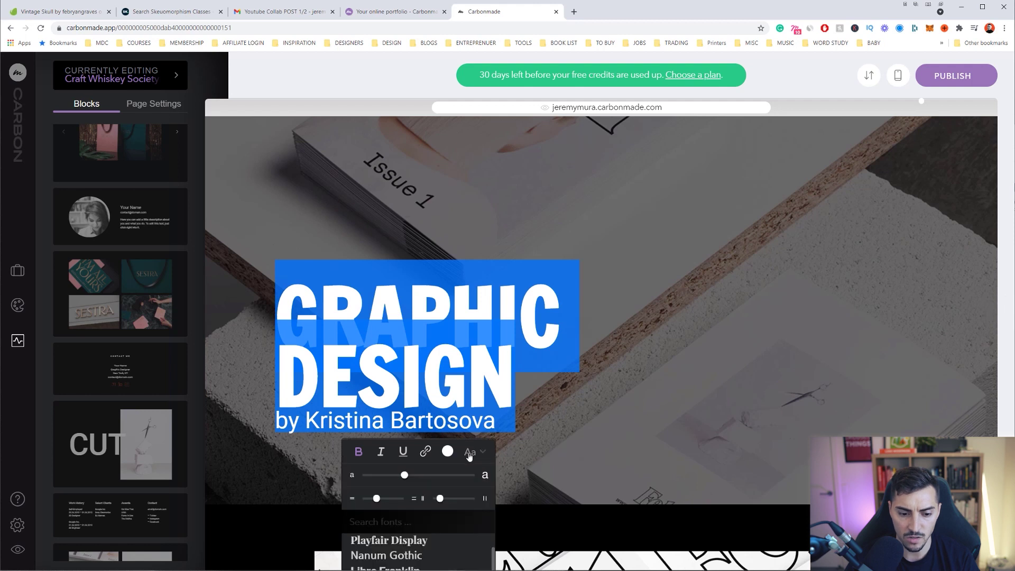
pyautogui.scroll(-3, 447, 545)
pyautogui.scroll(-3, 473, 550)
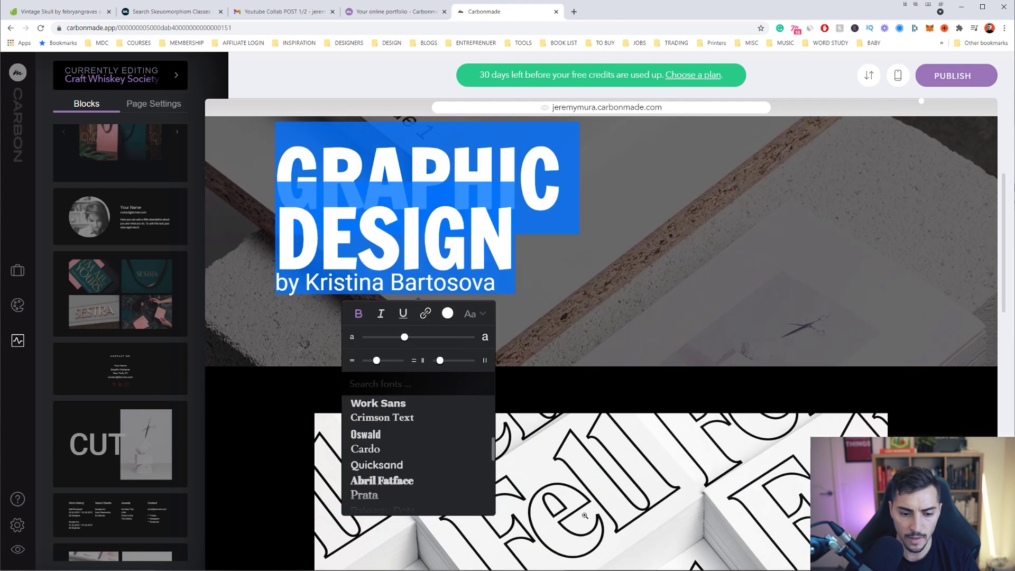
pyautogui.click(381, 404)
pyautogui.click(442, 243)
# Retitle the cover 'CRAFT WHISKEY SOCIETY' and make it bold
pyautogui.tripleClick(288, 168)
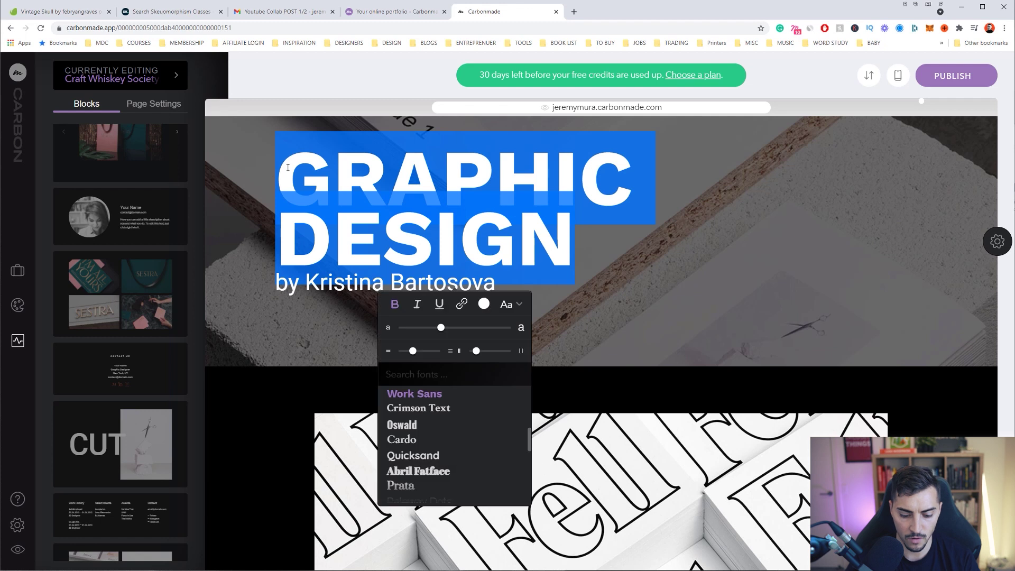
pyautogui.write('SC')
pyautogui.press('BackSpace')
pyautogui.write('c')
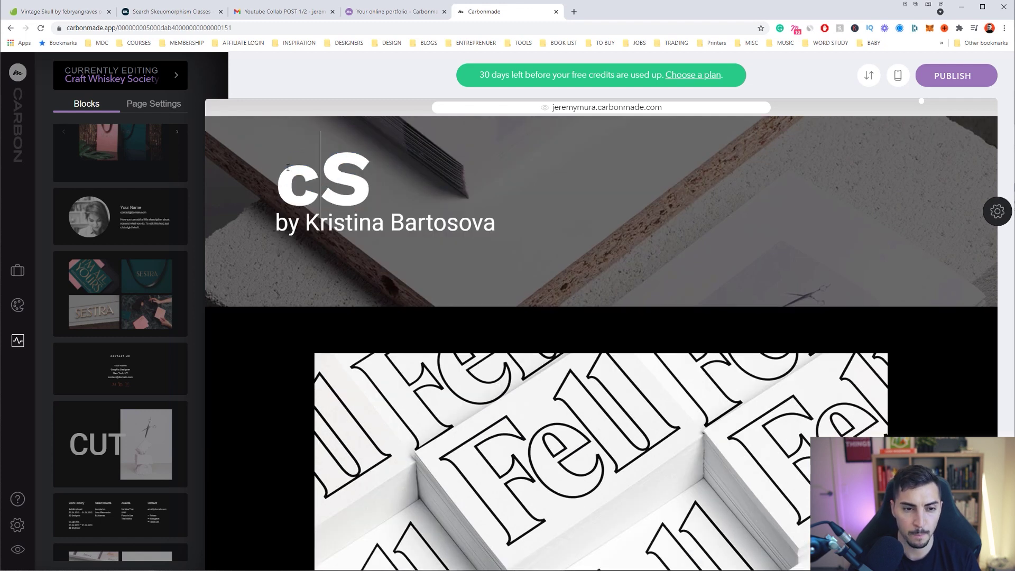
pyautogui.press('BackSpace')
pyautogui.press('BackSpace')
pyautogui.write('C')
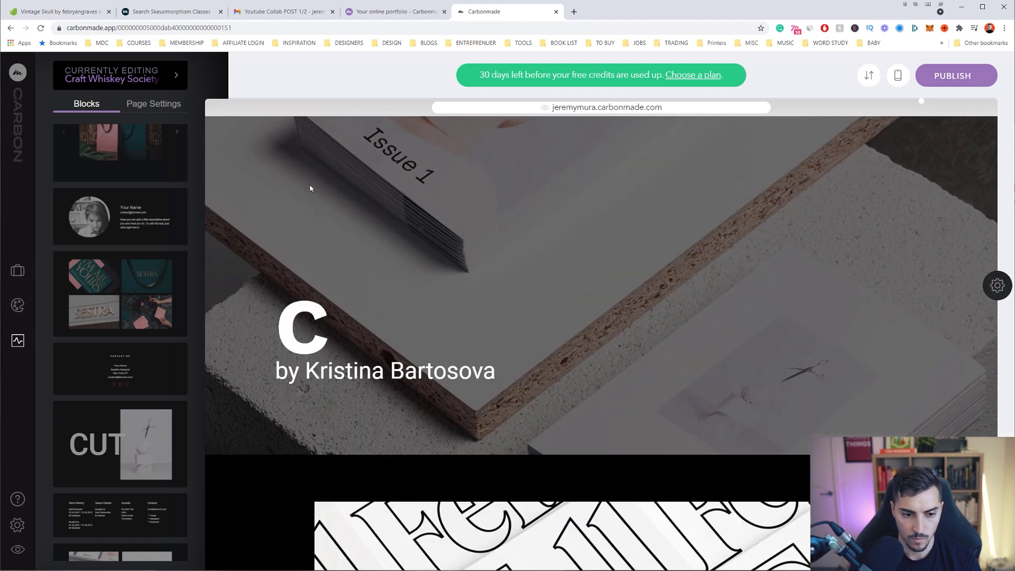
pyautogui.write('RAFT WHISKEY S')
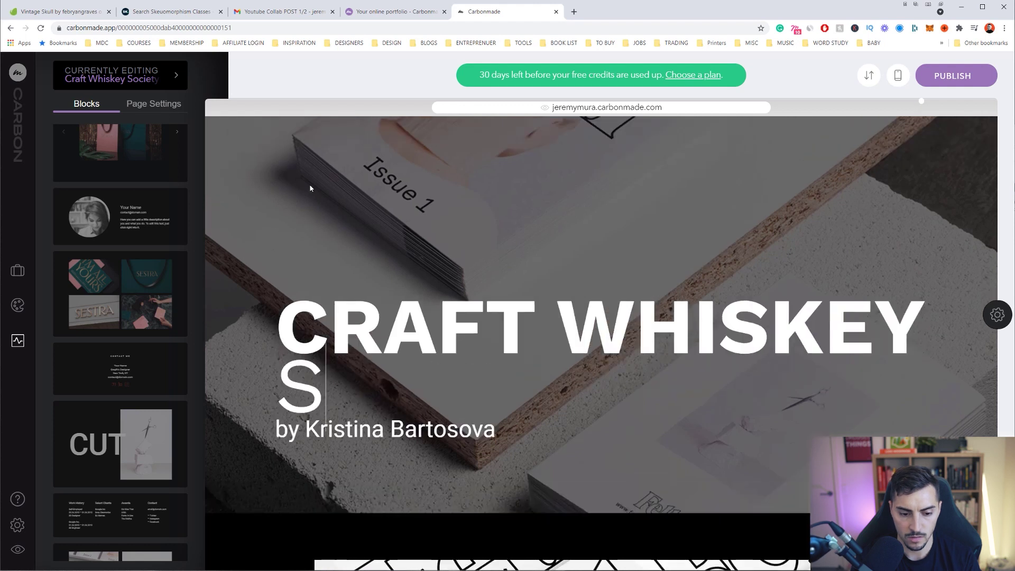
pyautogui.write('OCIETY')
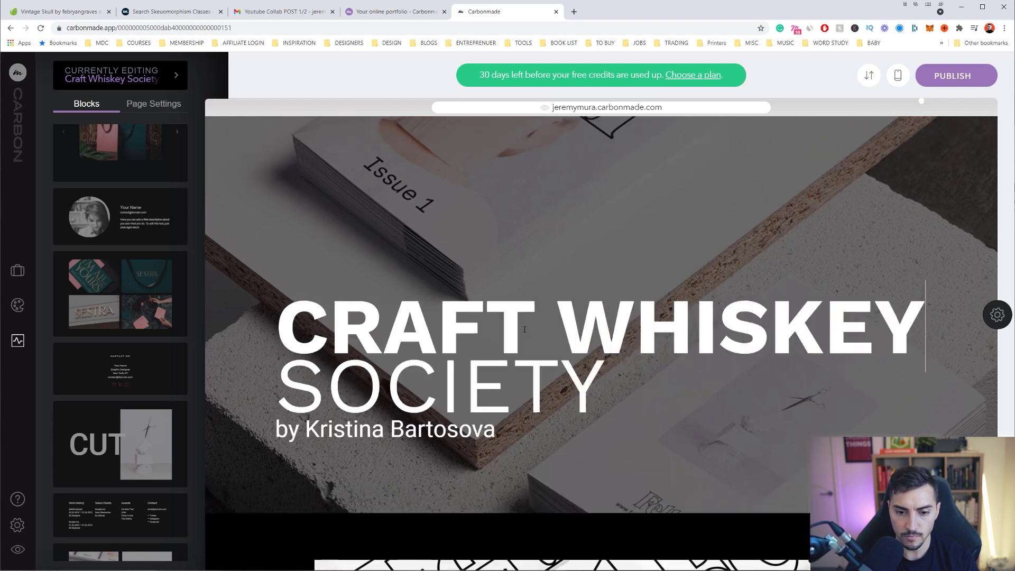
pyautogui.moveTo(607, 455); pyautogui.dragTo(389, 240)
pyautogui.click(402, 93)
pyautogui.click(492, 428)
# Replace the byline's placeholder author with the designer's own name
pyautogui.scroll(-1, 492, 428)
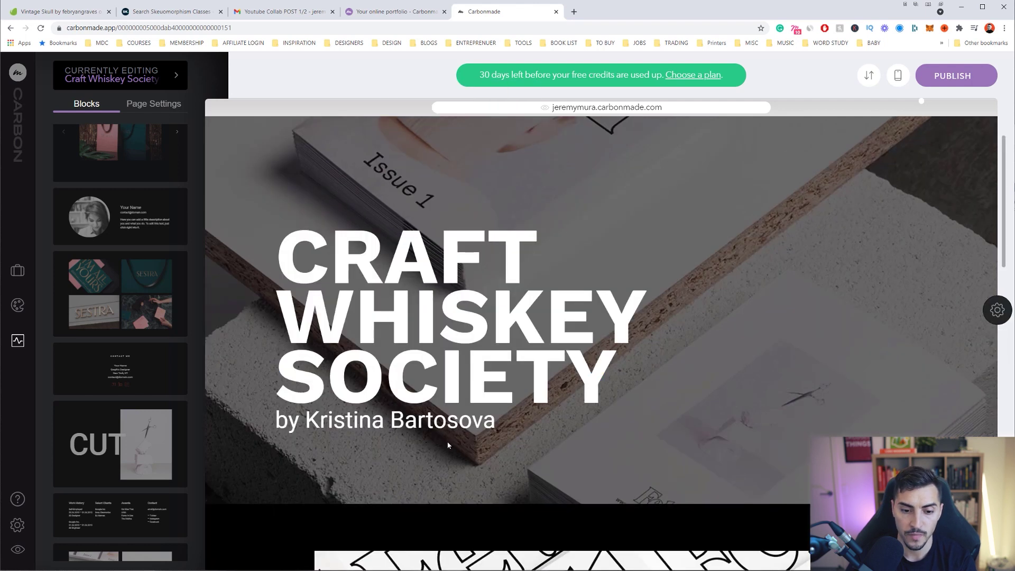
pyautogui.moveTo(491, 428); pyautogui.dragTo(306, 420)
pyautogui.press('BackSpace')
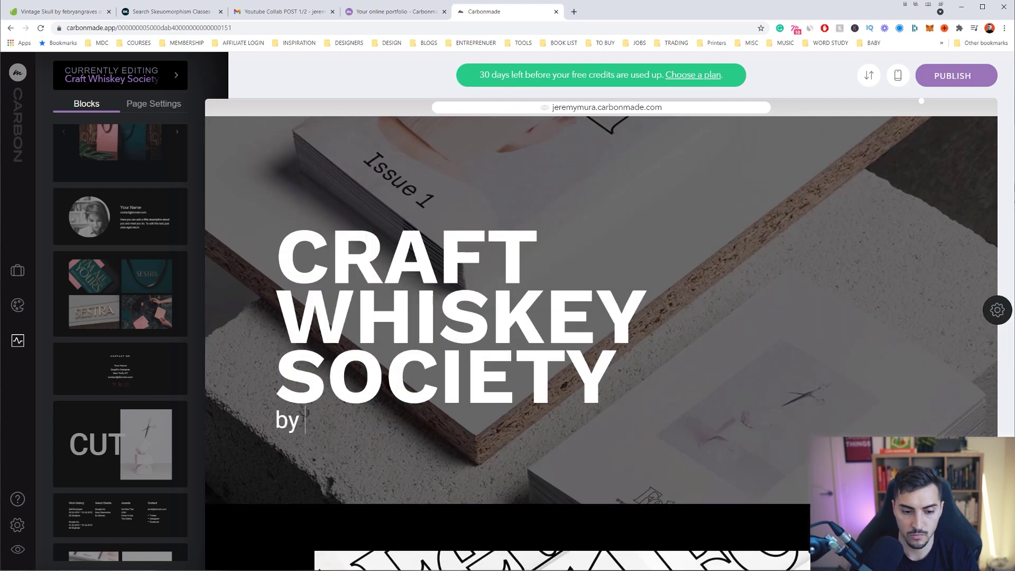
pyautogui.write('Jeremy Mua')
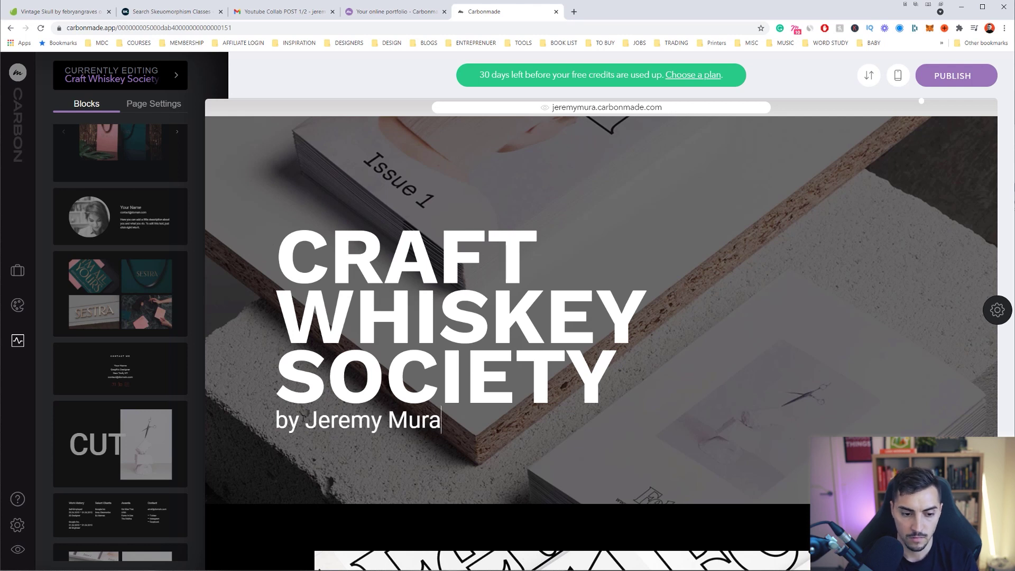
# Finish the byline name, then delete the Fell placeholder image block
pyautogui.scroll(-8, 573, 401)
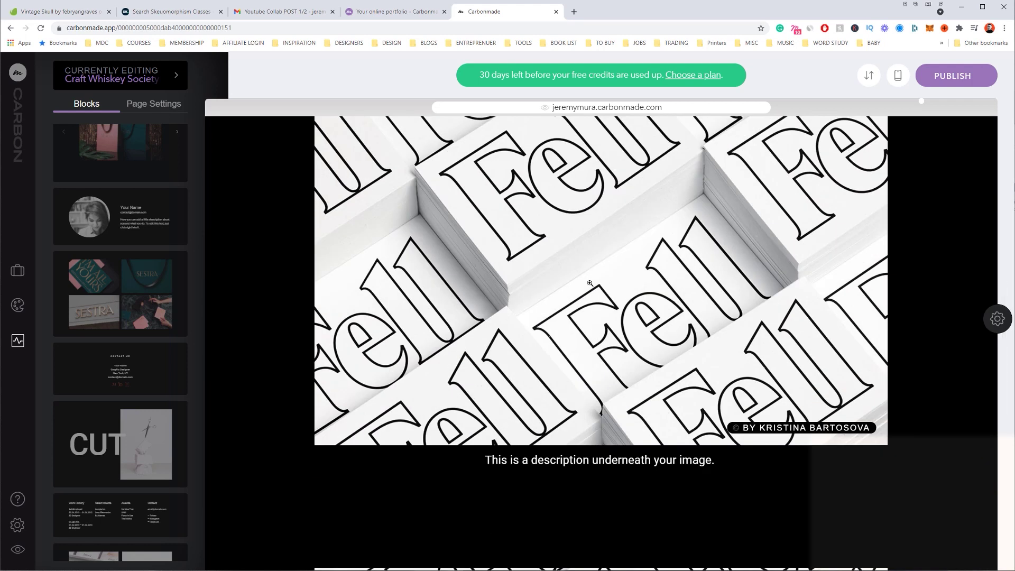
pyautogui.scroll(-4, 589, 283)
pyautogui.scroll(5, 614, 289)
pyautogui.scroll(-3, 560, 298)
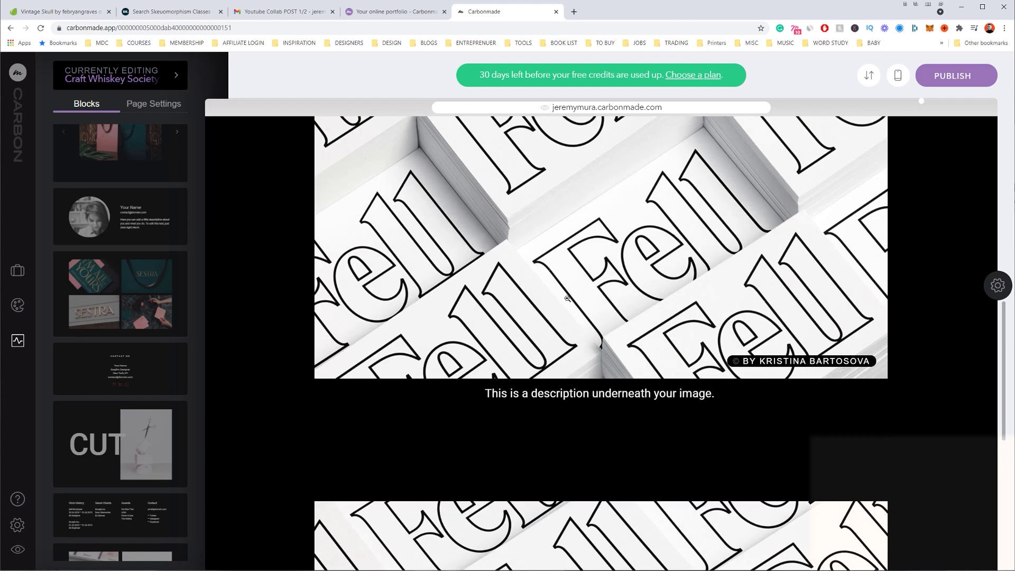
pyautogui.scroll(5, 567, 299)
pyautogui.scroll(-1, 567, 299)
pyautogui.moveTo(995, 370)
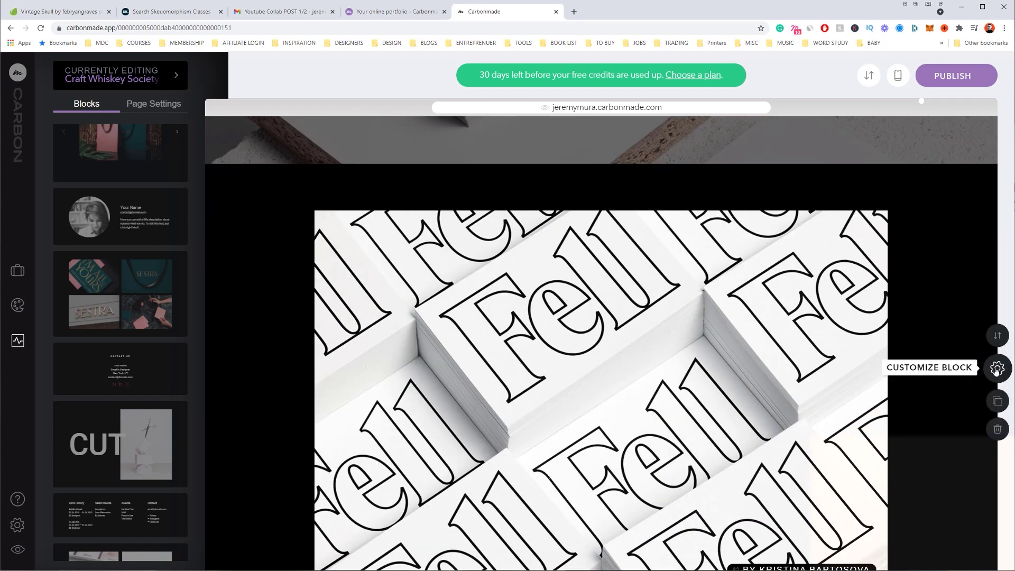
pyautogui.click(997, 428)
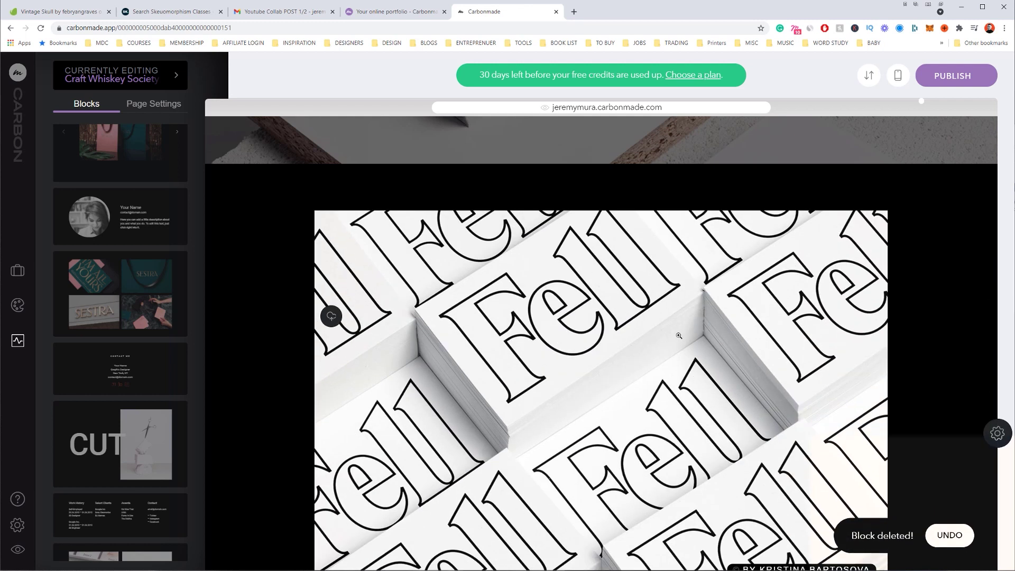
# Add a Gallery Grid block and drop in all the Craft Whisky Society case study images
pyautogui.moveTo(997, 367)
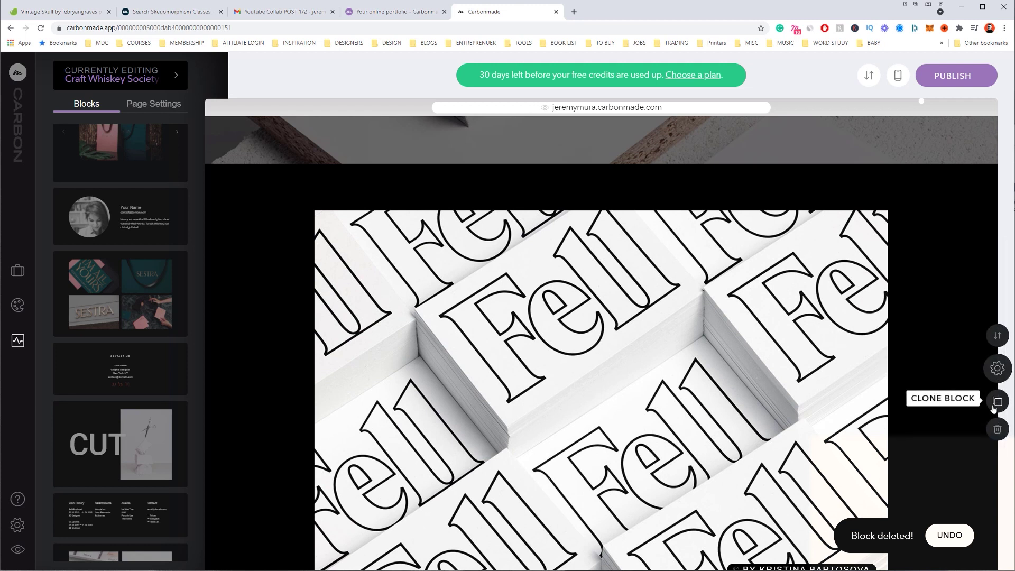
pyautogui.scroll(5, 650, 374)
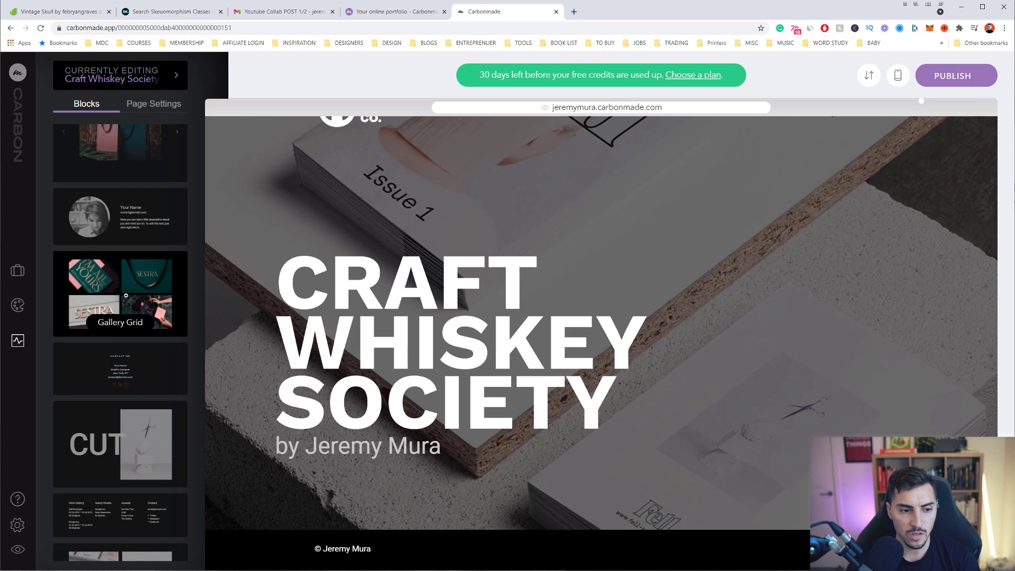
pyautogui.moveTo(126, 295); pyautogui.dragTo(527, 531)
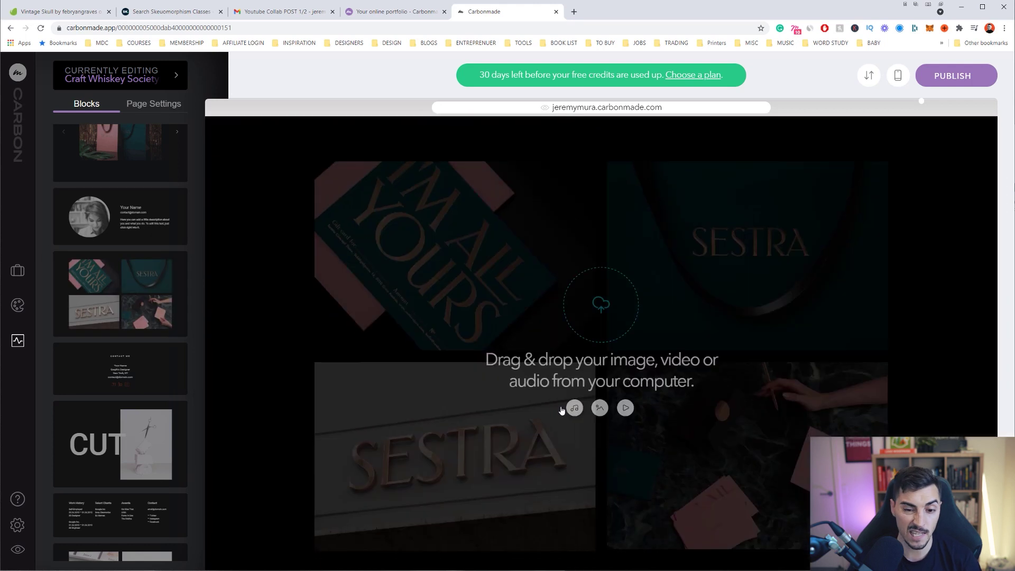
pyautogui.hotkey('alt', 'Tab')
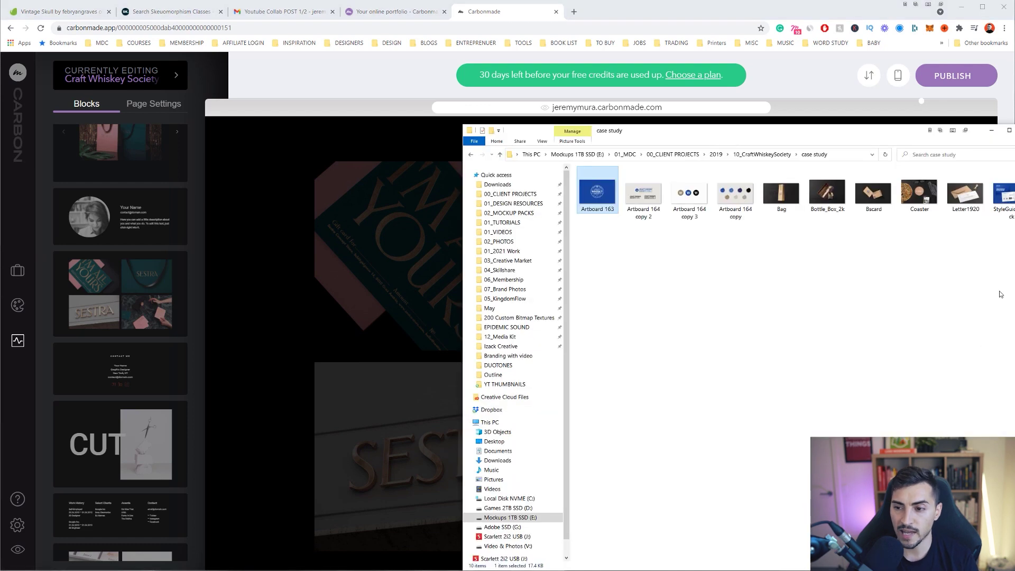
pyautogui.moveTo(996, 237); pyautogui.dragTo(652, 164)
pyautogui.moveTo(689, 193); pyautogui.dragTo(390, 256)
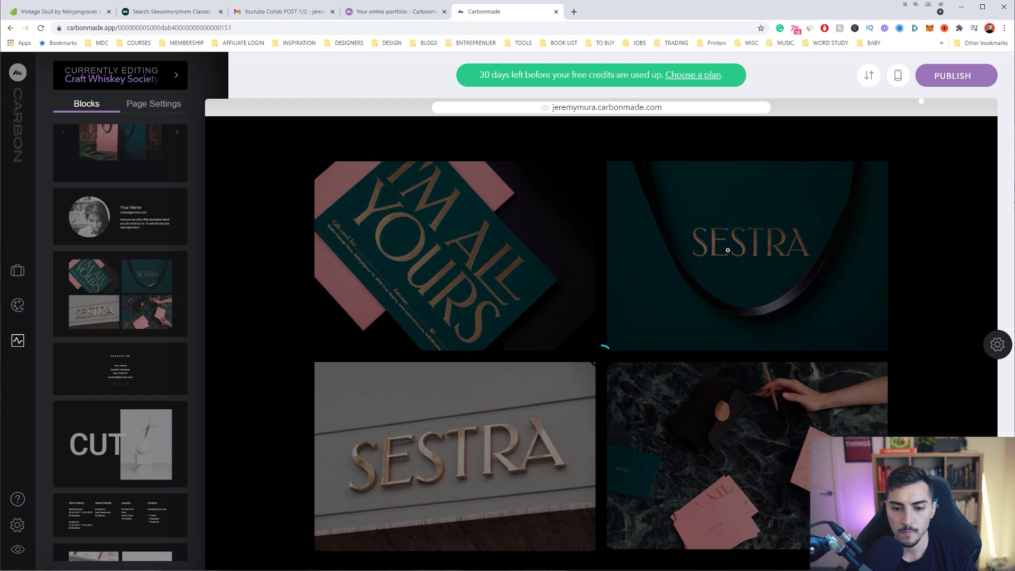
# Preview the gallery images enlarged, from the logo to the wooden box image
pyautogui.scroll(-5, 646, 255)
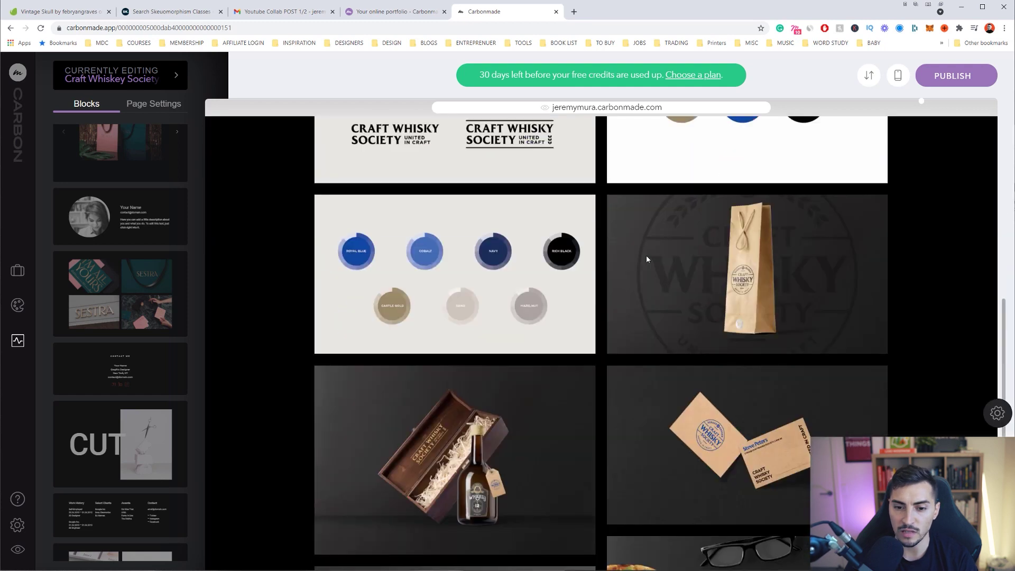
pyautogui.scroll(2, 553, 284)
pyautogui.click(478, 204)
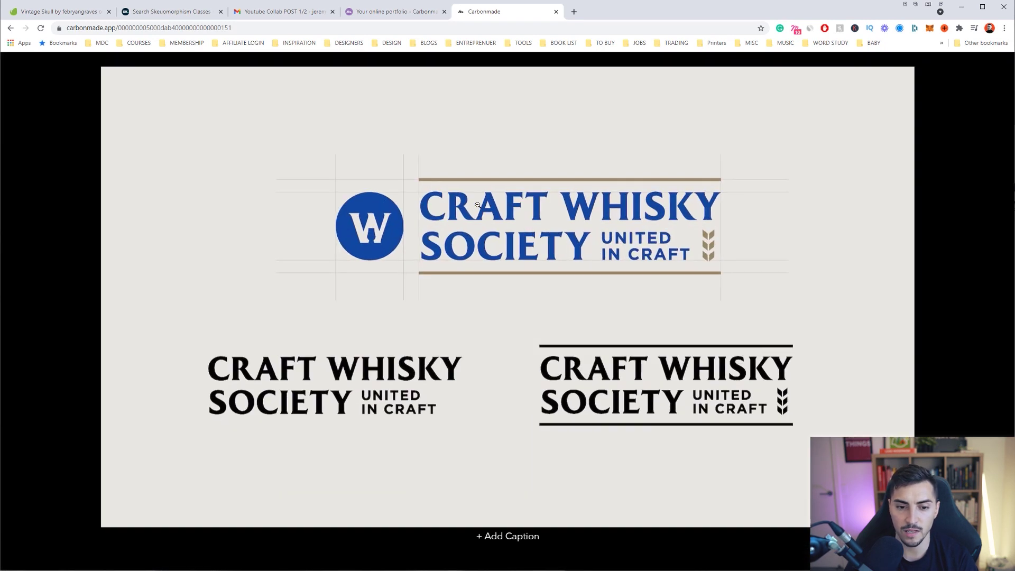
pyautogui.press('Right')
pyautogui.press('Right')
pyautogui.press('Right')
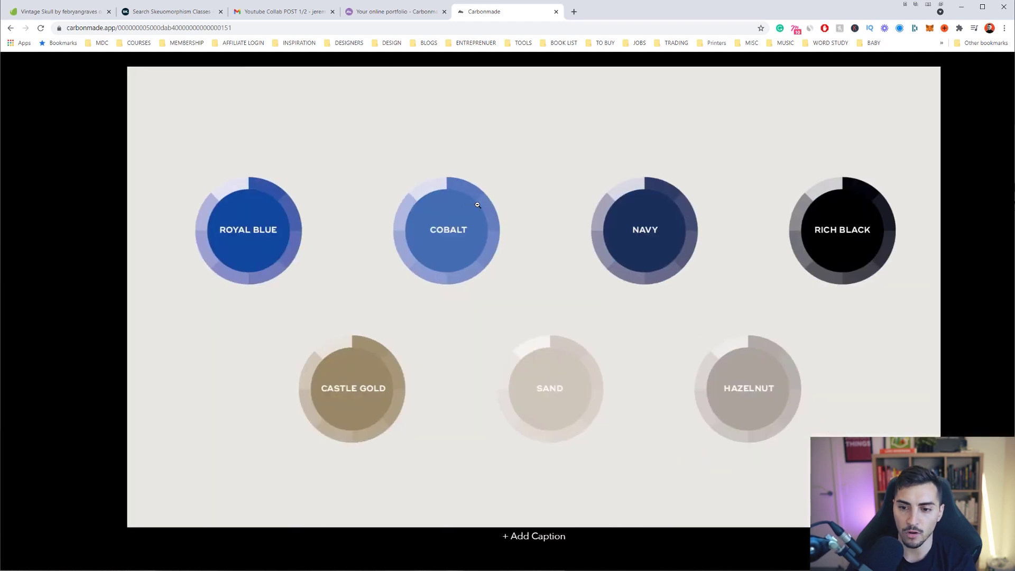
pyautogui.press('Right')
pyautogui.press('Escape')
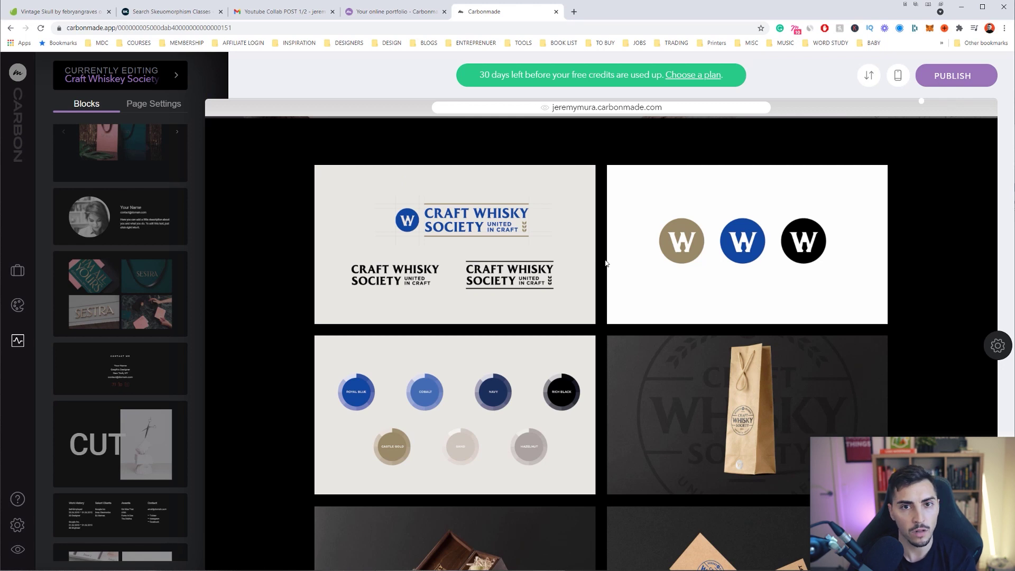
# Set the gallery to 3 columns with the gap minimised, leaving Full Width off
pyautogui.moveTo(995, 342)
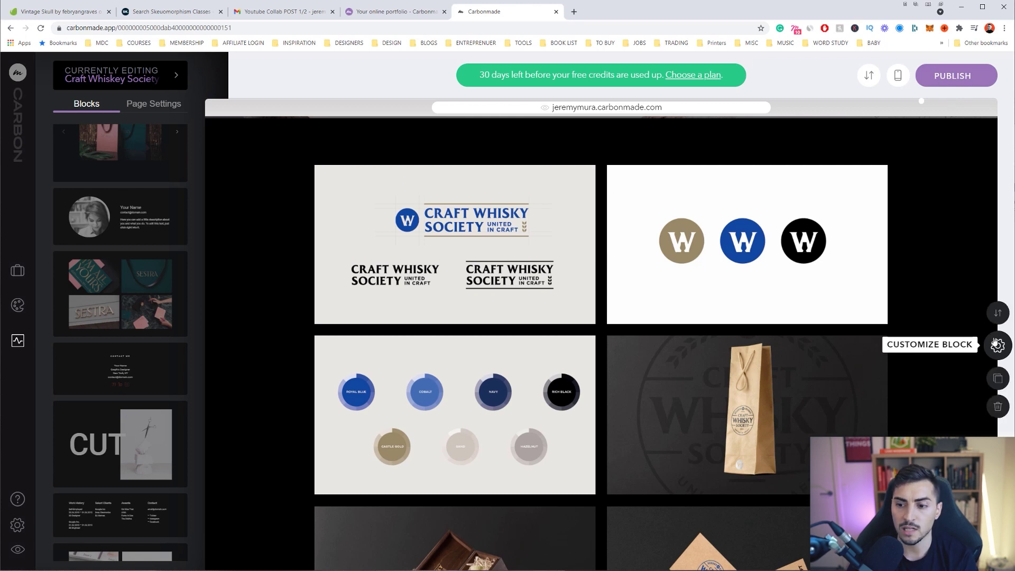
pyautogui.click(998, 348)
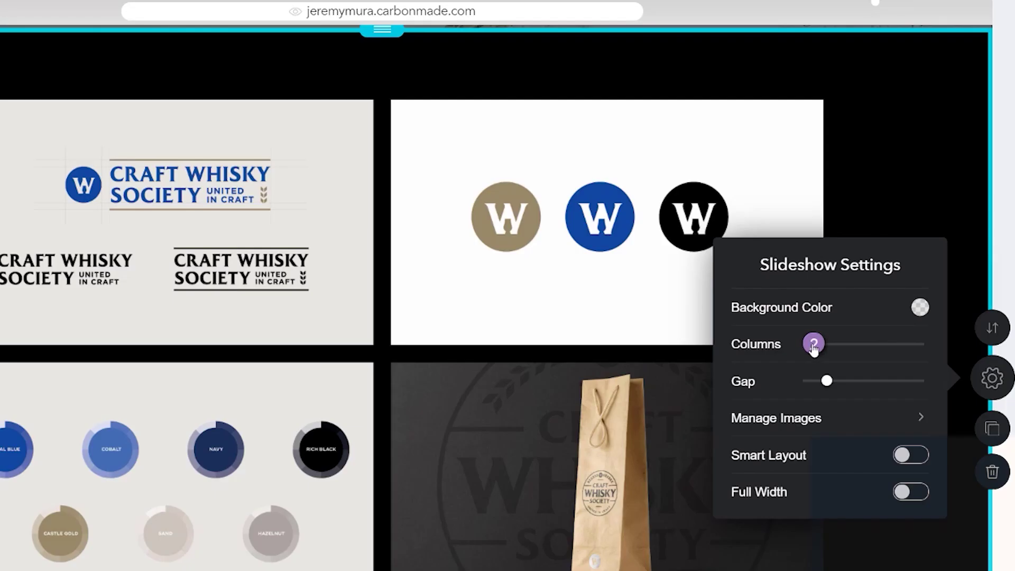
pyautogui.moveTo(813, 347); pyautogui.dragTo(854, 344)
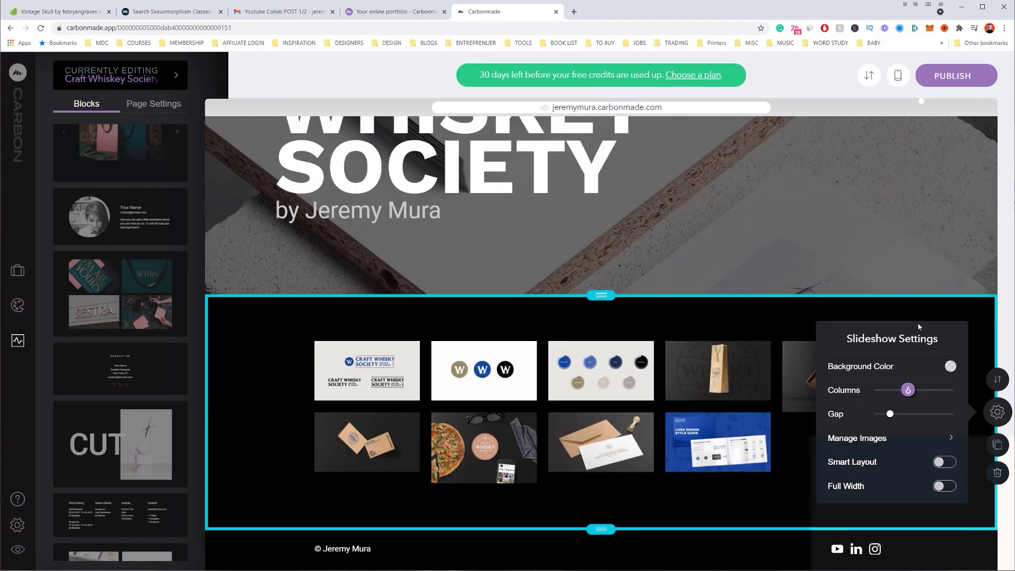
pyautogui.moveTo(917, 323); pyautogui.dragTo(891, 377)
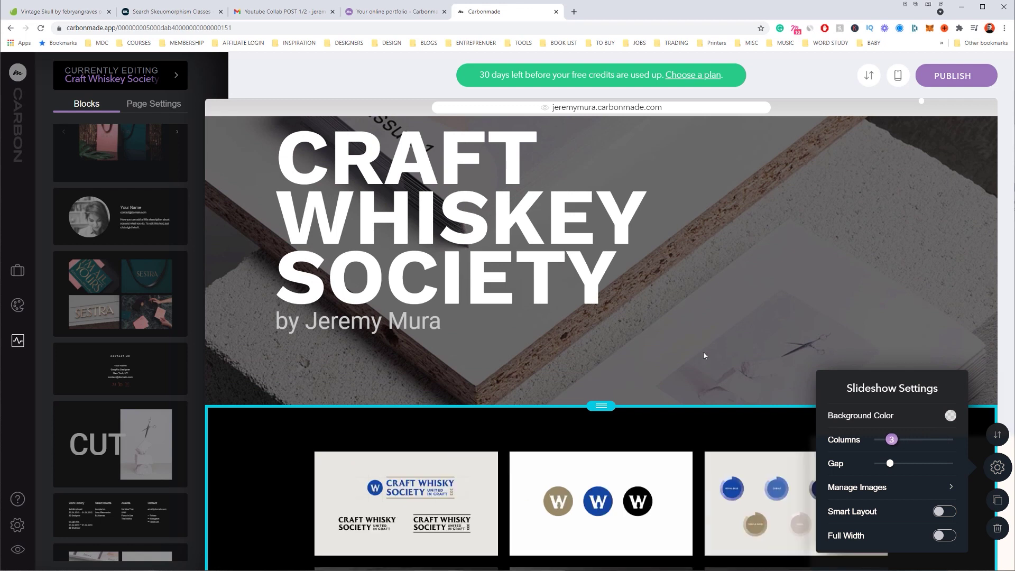
pyautogui.scroll(-5, 680, 352)
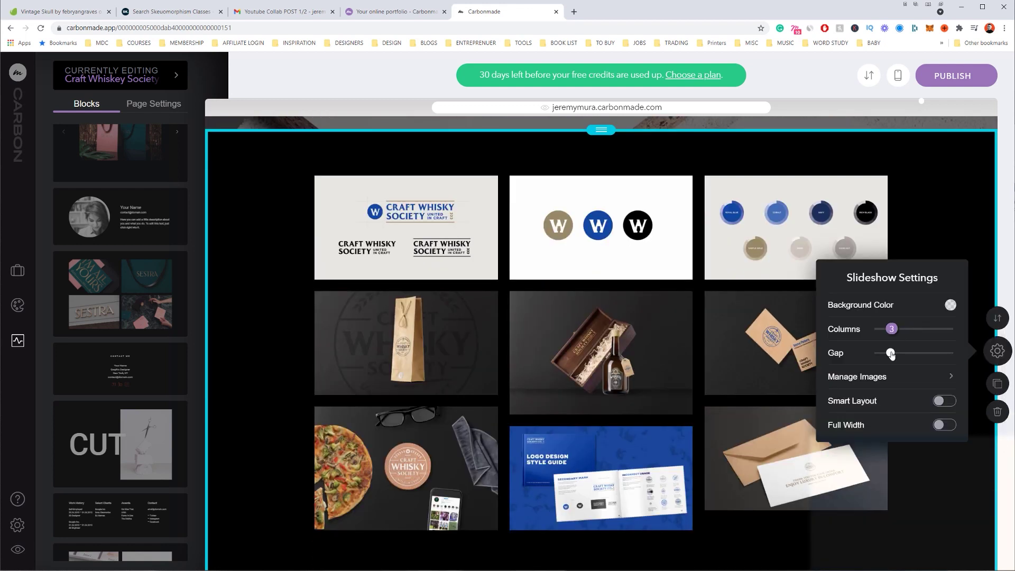
pyautogui.moveTo(891, 354); pyautogui.dragTo(879, 352)
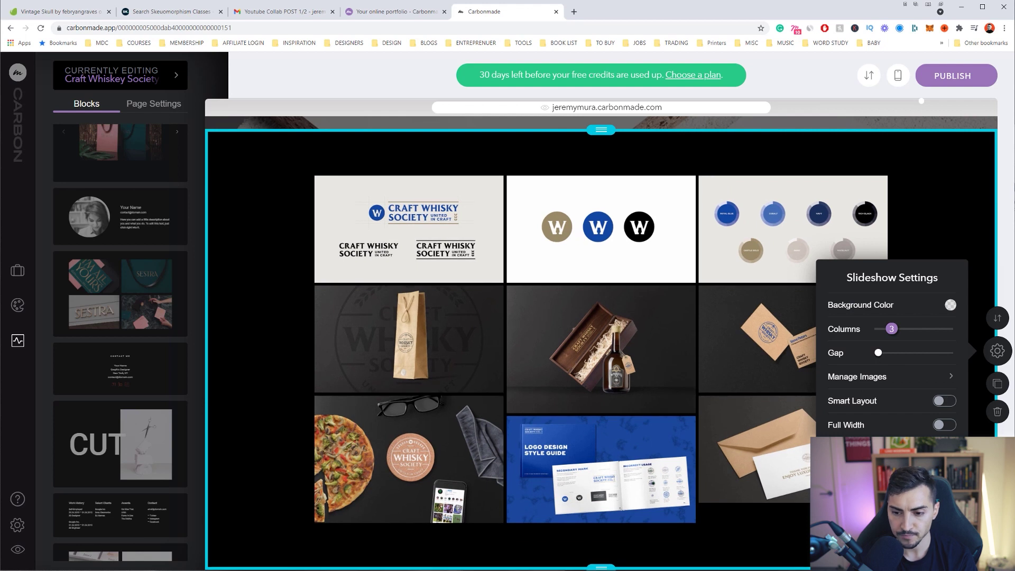
pyautogui.click(942, 426)
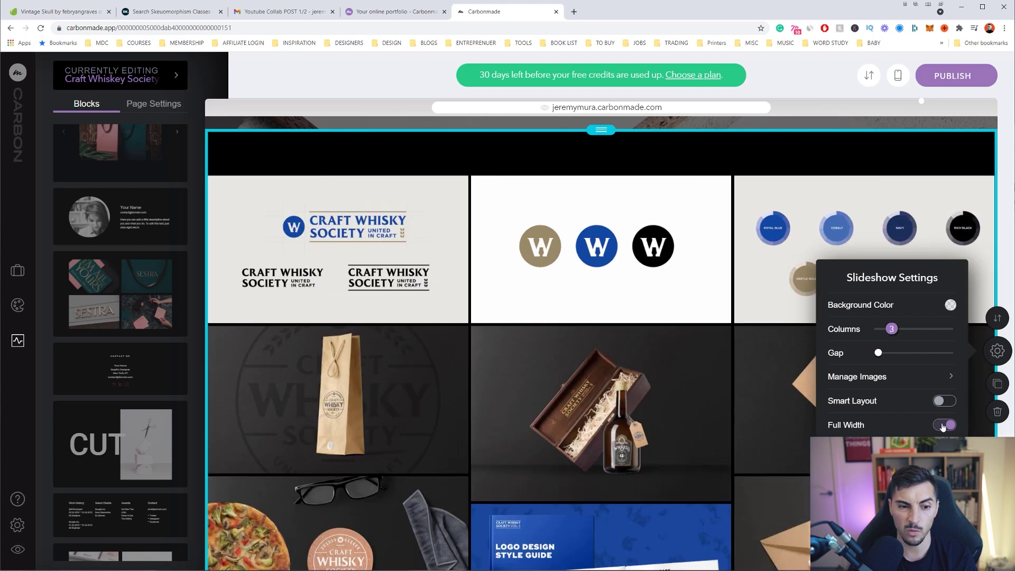
pyautogui.click(944, 426)
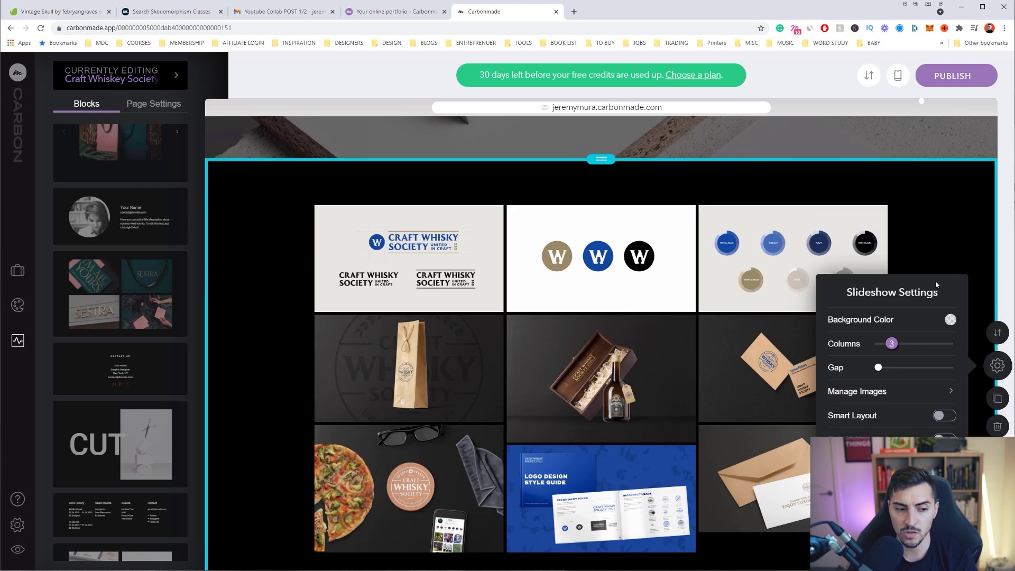
# Insert a Work History block and order the blocks as cover, image grid, Work History
pyautogui.moveTo(120, 516); pyautogui.dragTo(557, 194)
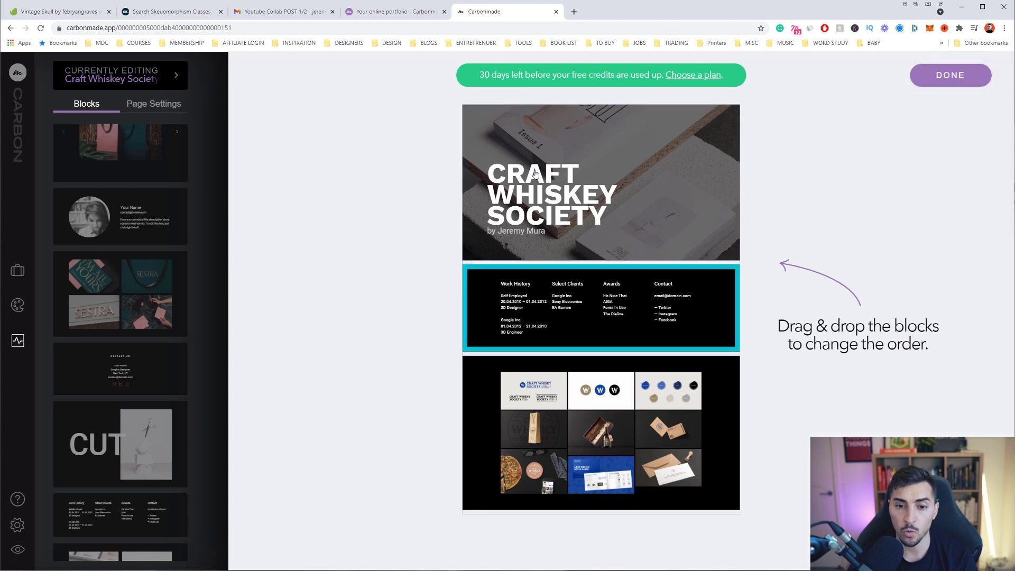
pyautogui.moveTo(566, 383); pyautogui.dragTo(568, 297)
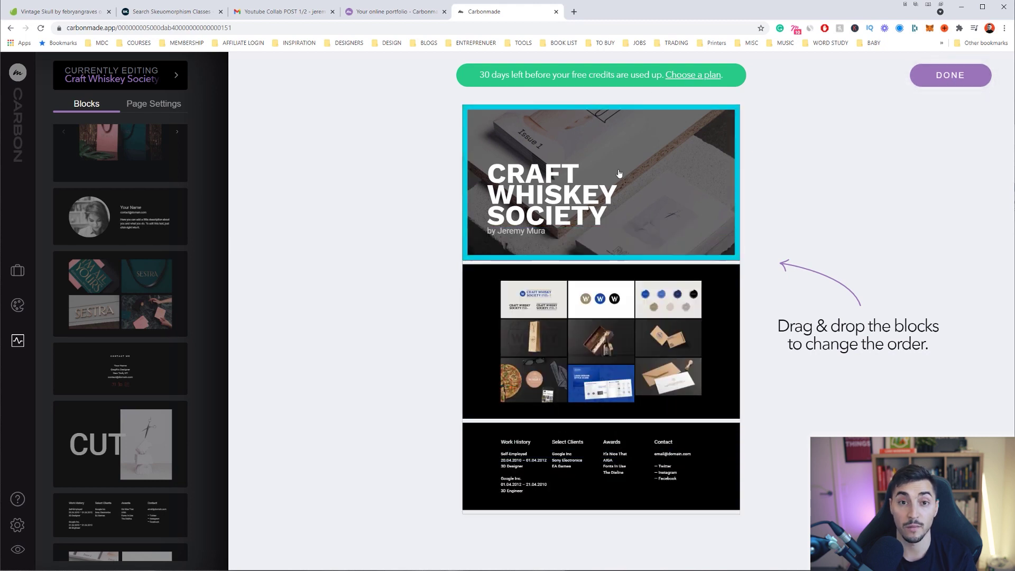
pyautogui.moveTo(619, 173); pyautogui.dragTo(614, 126)
pyautogui.moveTo(650, 465); pyautogui.dragTo(651, 427)
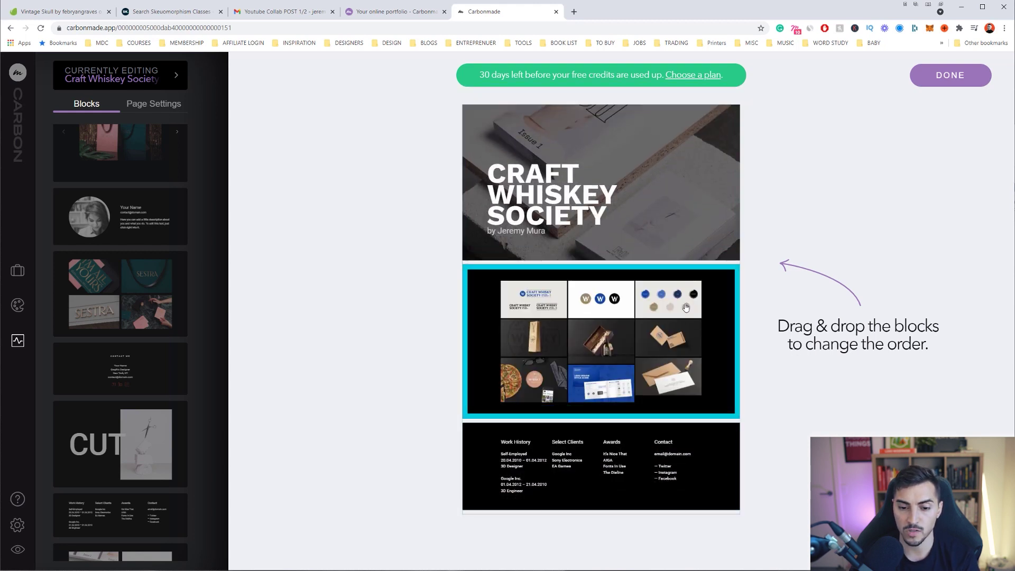
# Rename the info table headings to Project, Client, Role and Date
pyautogui.click(934, 80)
pyautogui.scroll(-10, 741, 330)
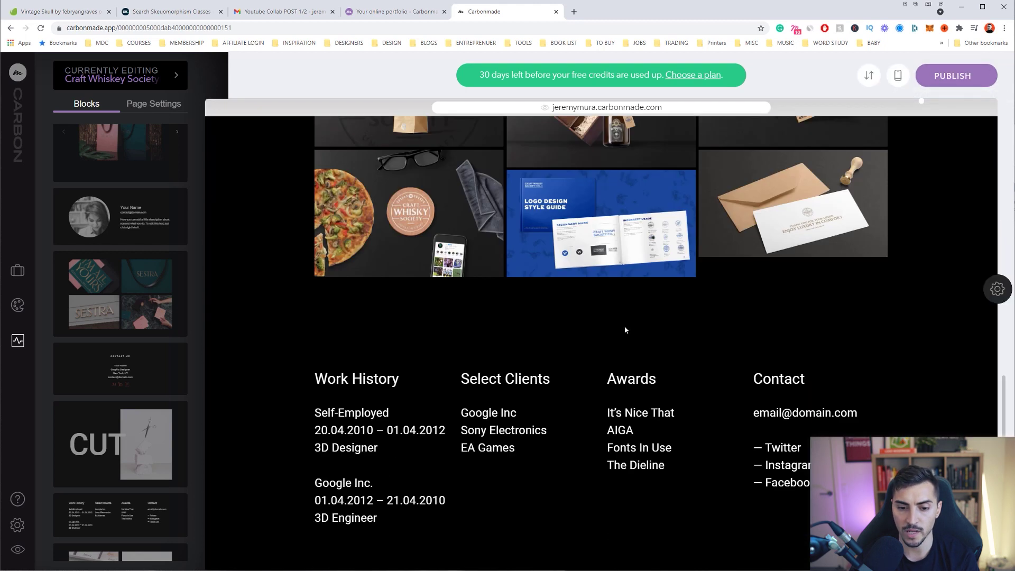
pyautogui.moveTo(550, 336); pyautogui.dragTo(461, 336)
pyautogui.write('Client')
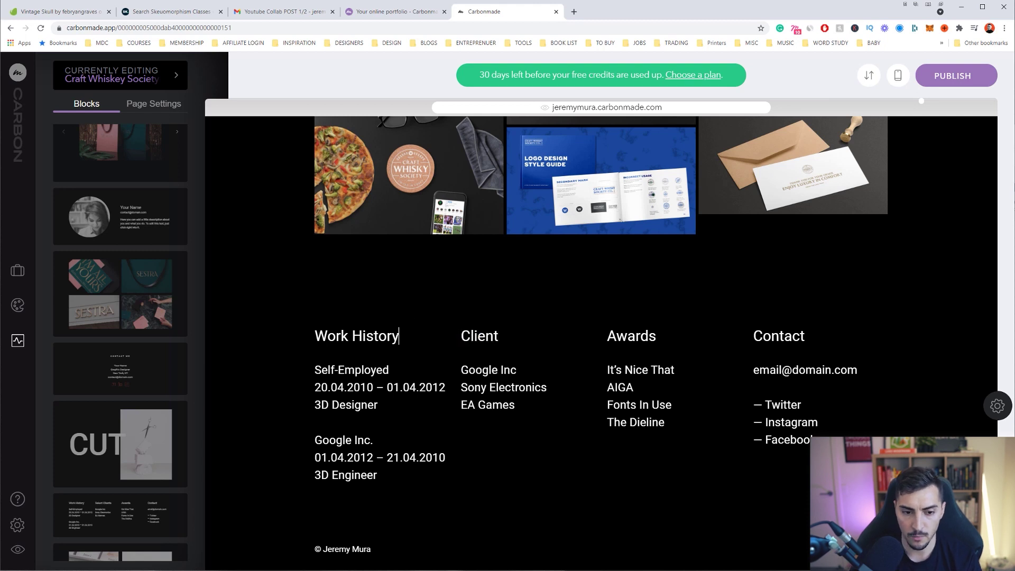
pyautogui.moveTo(399, 336); pyautogui.dragTo(314, 336)
pyautogui.write('Project')
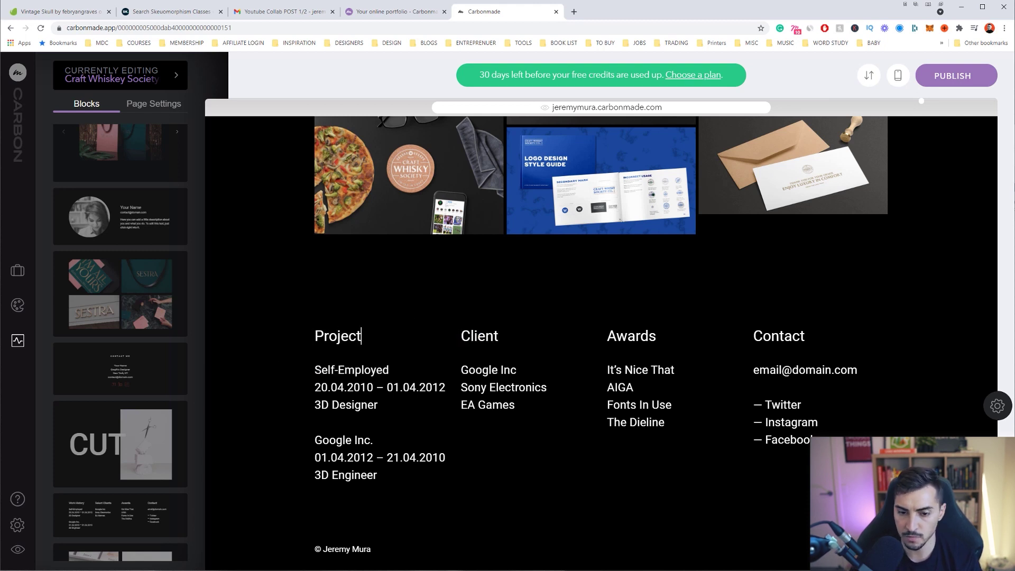
pyautogui.doubleClick(648, 336)
pyautogui.write('Ri')
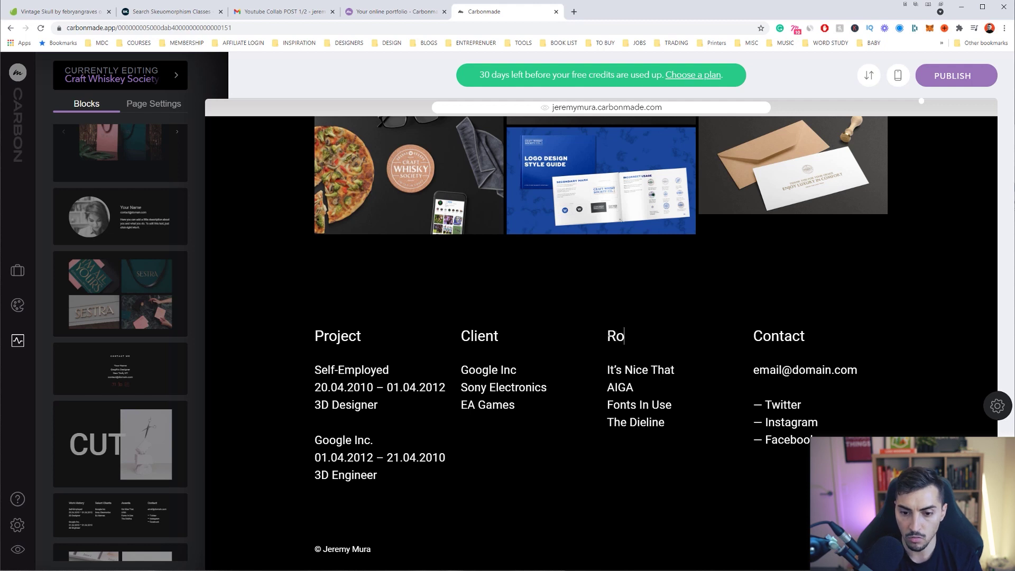
pyautogui.doubleClick(791, 336)
pyautogui.write('Date')
# Fill in Date 2020, Role 'Logo Design/Brand Identity' and Client CWS
pyautogui.moveTo(817, 440); pyautogui.dragTo(753, 369)
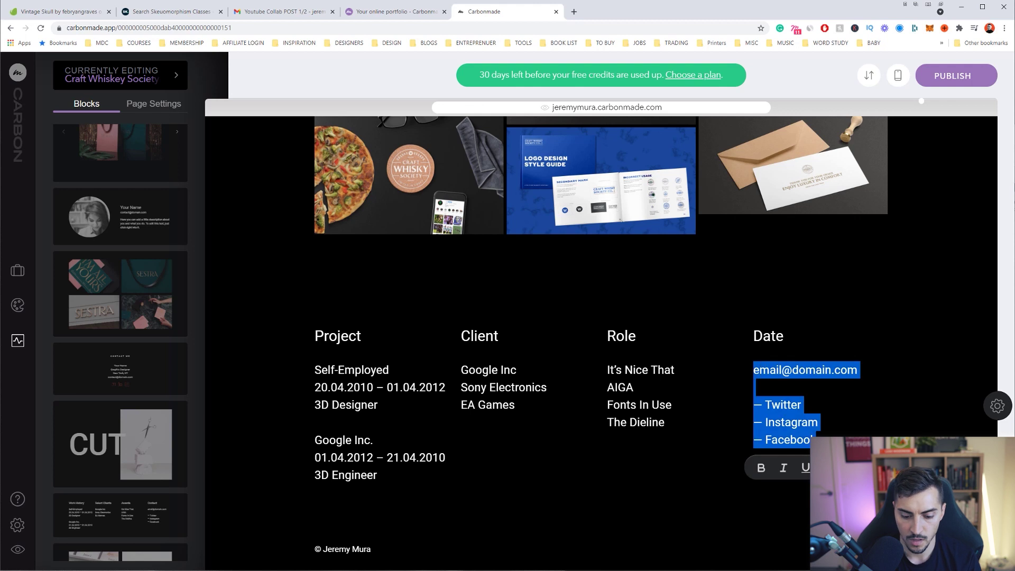
pyautogui.write('2020')
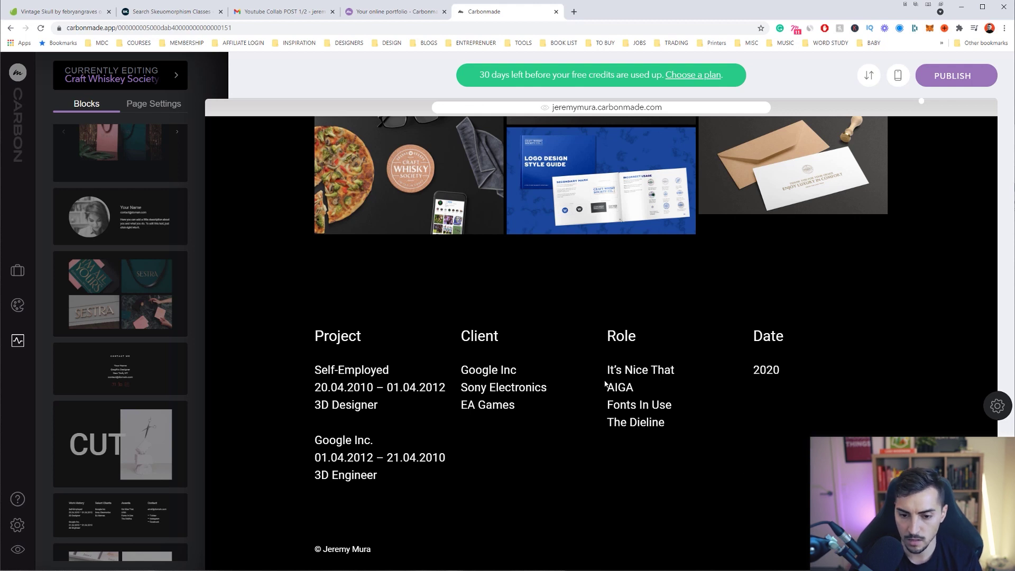
pyautogui.tripleClick(607, 370)
pyautogui.write('Logo Design')
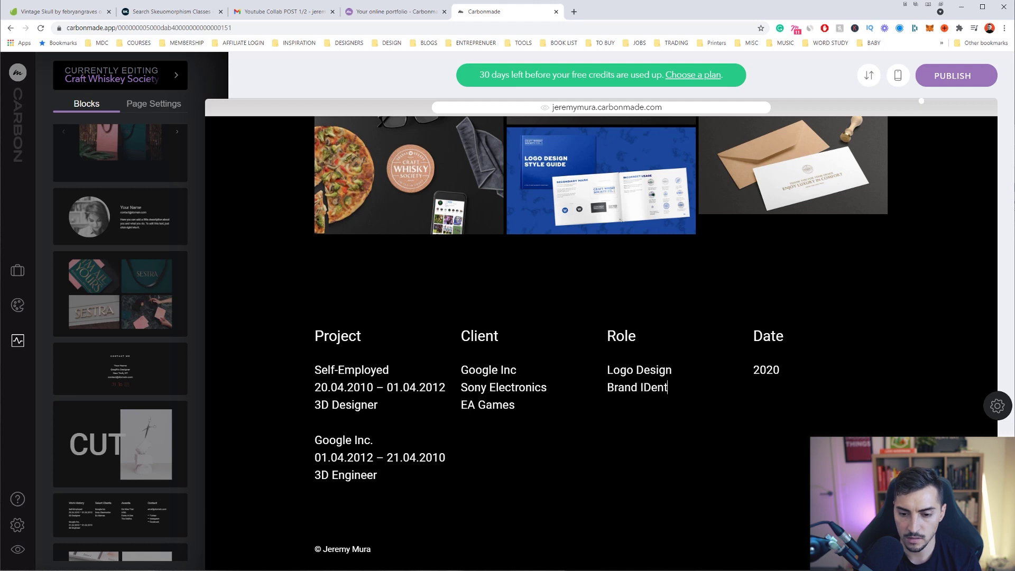
pyautogui.press('BackSpace')
pyautogui.write('d')
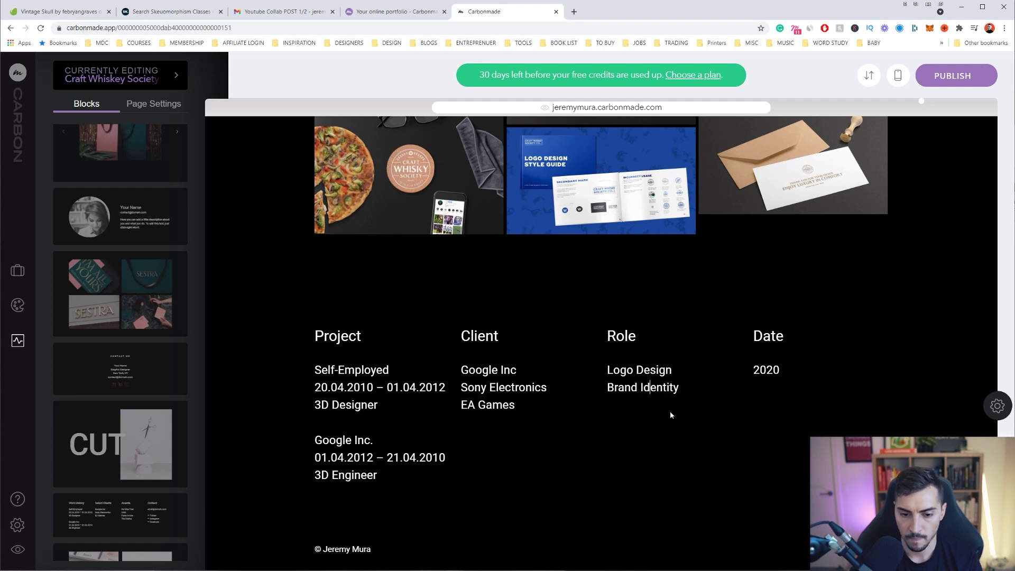
pyautogui.moveTo(508, 404); pyautogui.dragTo(453, 373)
pyautogui.write('cS')
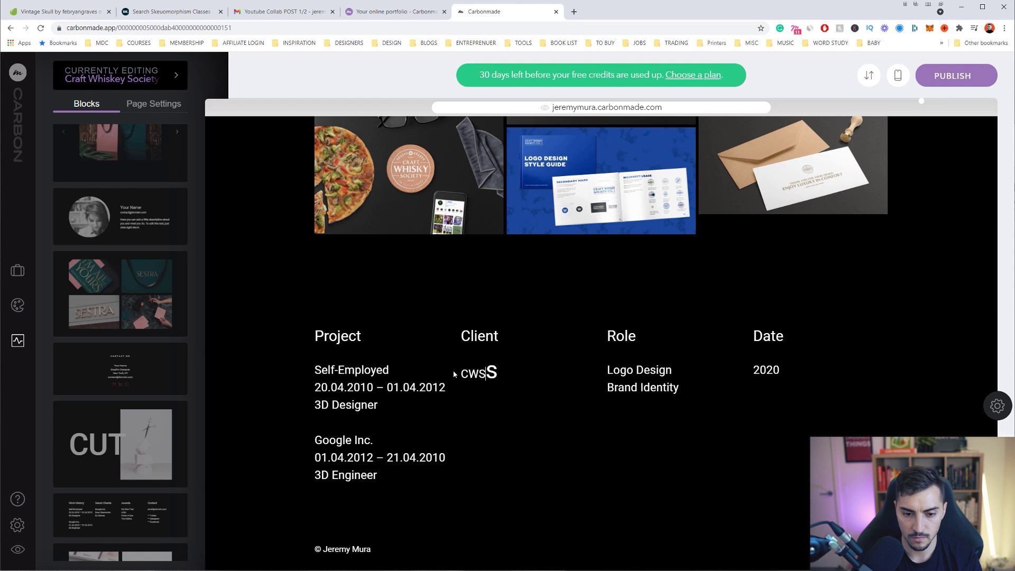
pyautogui.press('BackSpace')
pyautogui.press('BackSpace')
pyautogui.press('BackSpace')
pyautogui.press('Delete')
pyautogui.write('CWS')
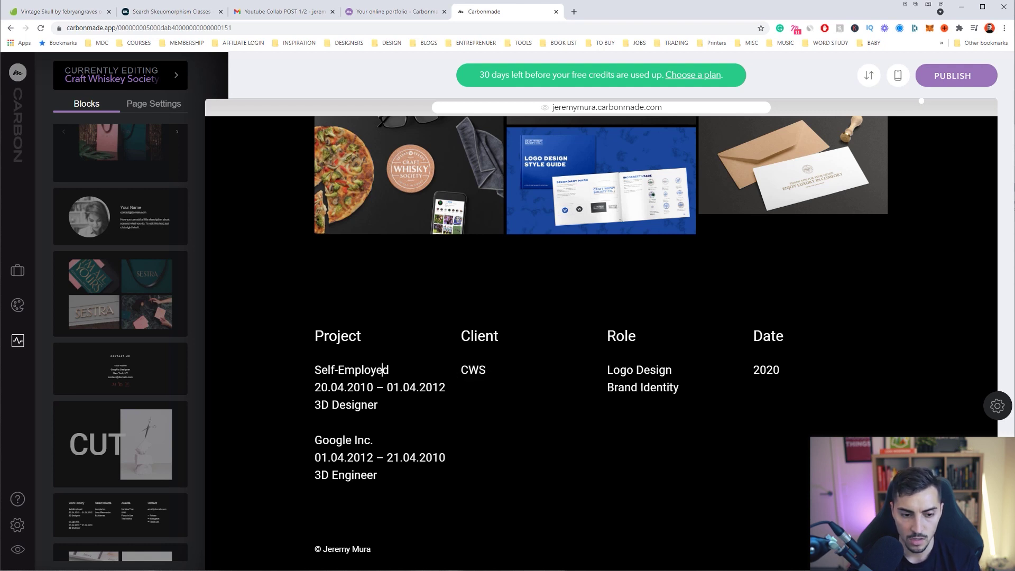
# Replace the Project column text with 'A whiskey subscription service'
pyautogui.moveTo(314, 369); pyautogui.dragTo(377, 474)
pyautogui.press('BackSpace')
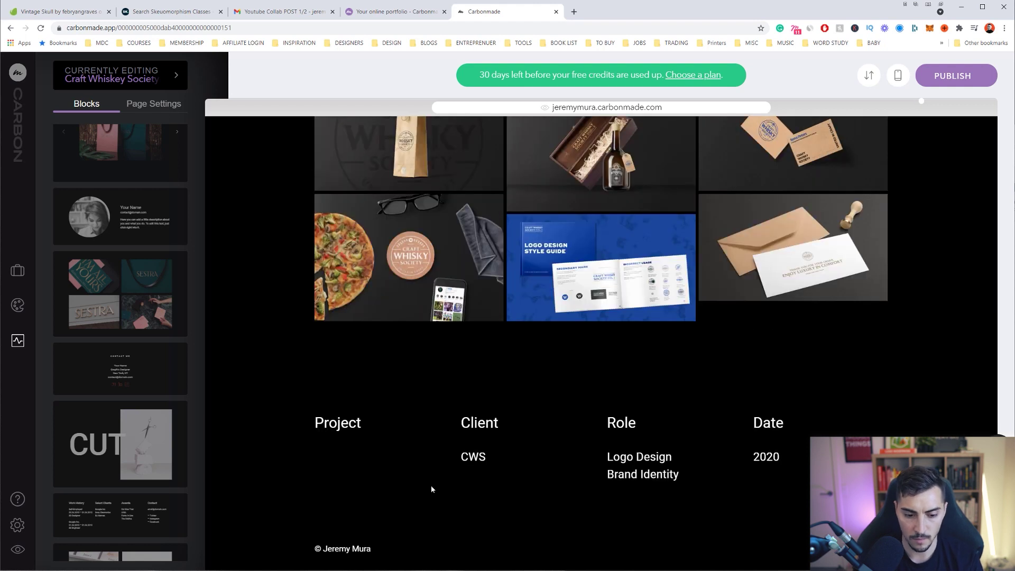
pyautogui.write('A whiskey s')
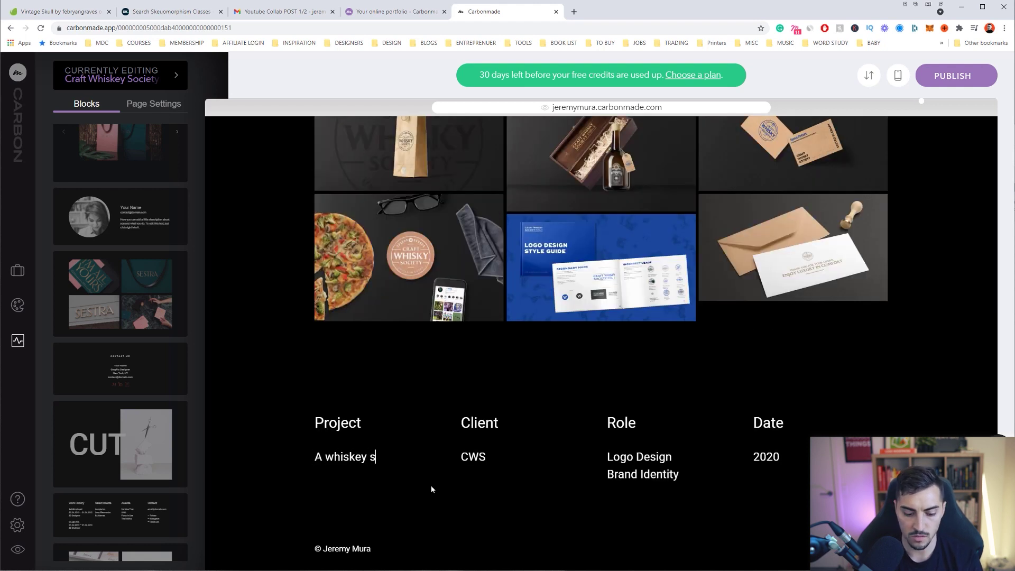
pyautogui.write('ubscription service')
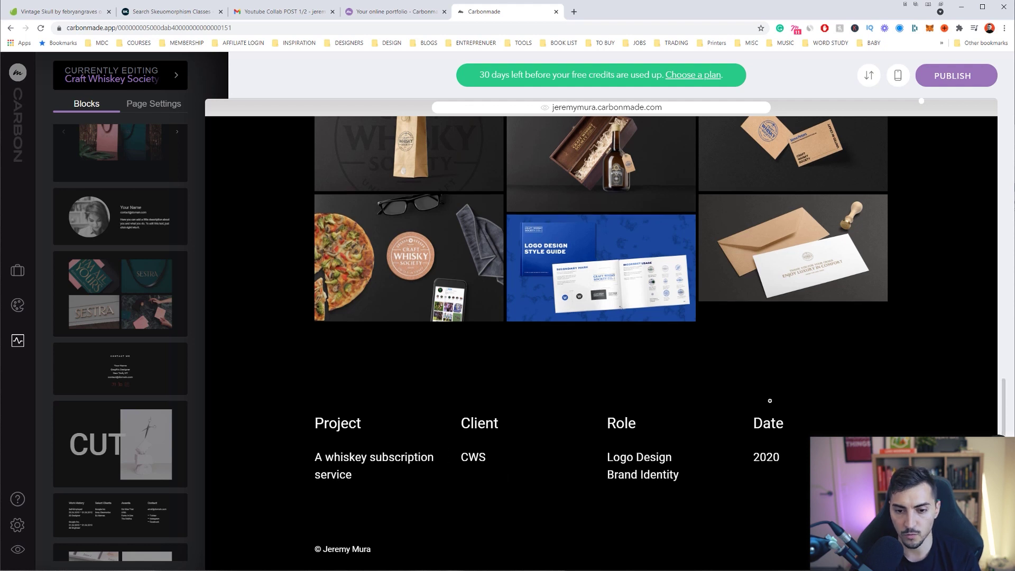
# Finish the Project entry, then open the Home page's site navigation layout choices in Design
pyautogui.scroll(15, 770, 400)
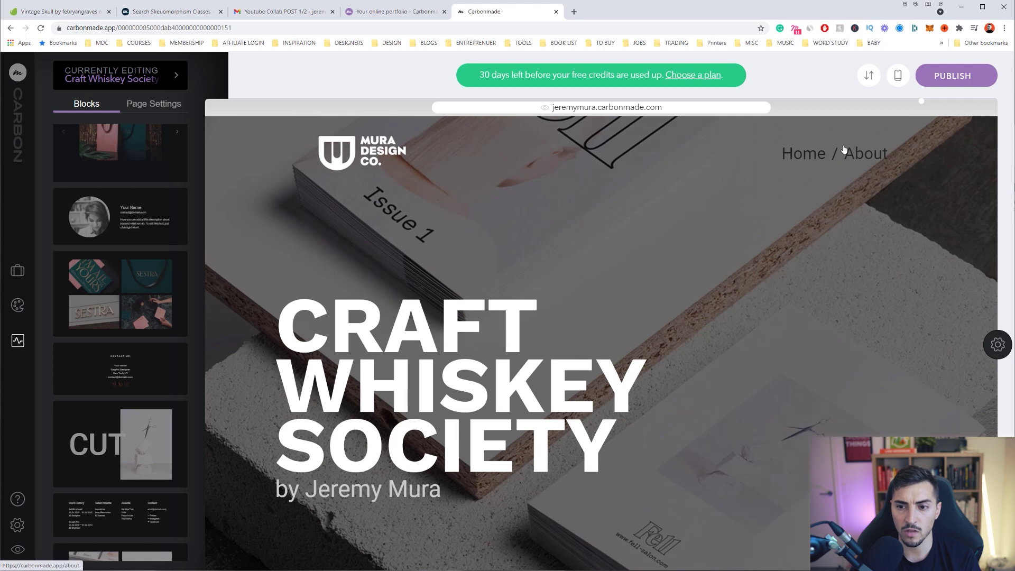
pyautogui.click(825, 158)
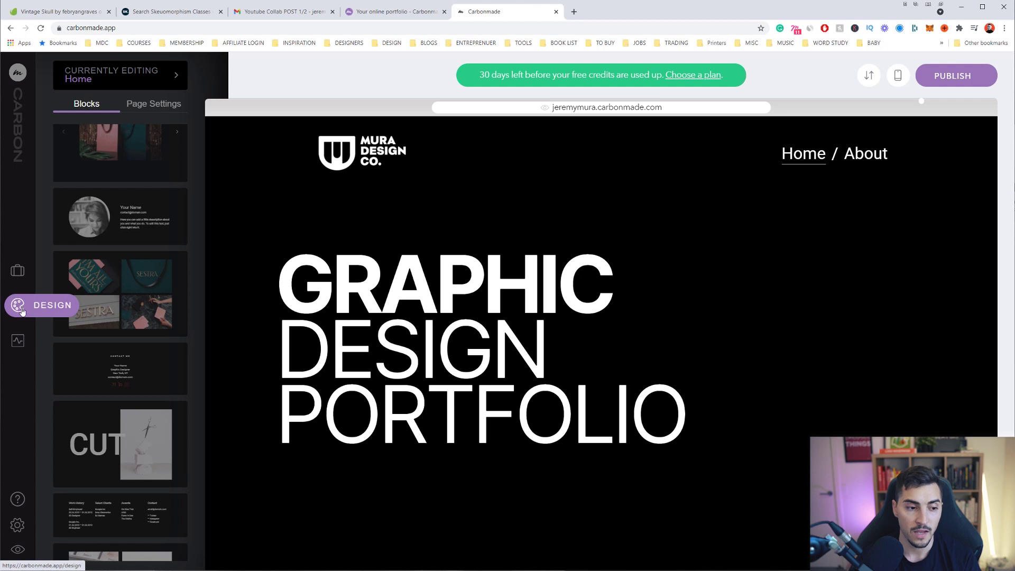
pyautogui.click(24, 308)
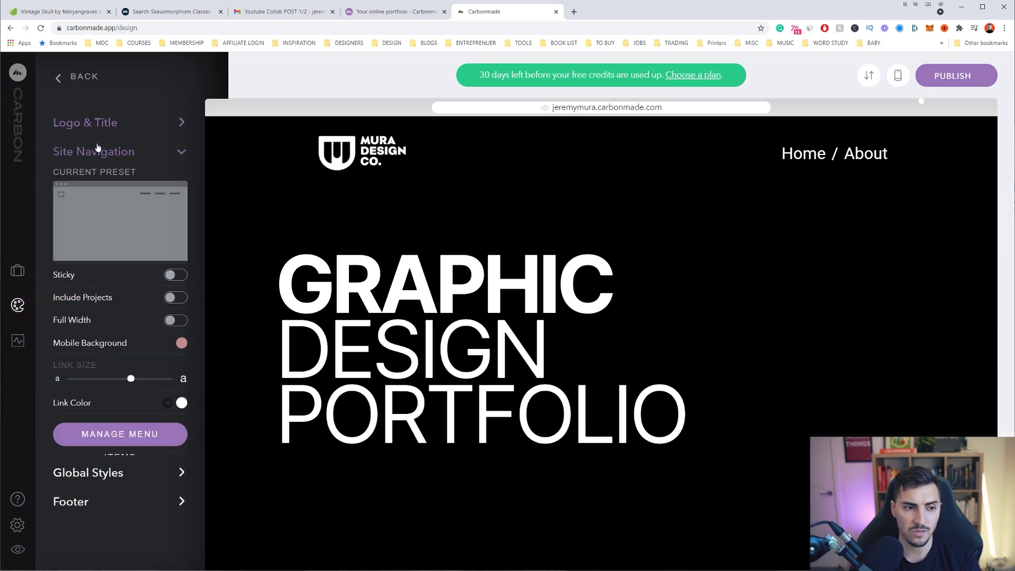
pyautogui.moveTo(119, 222)
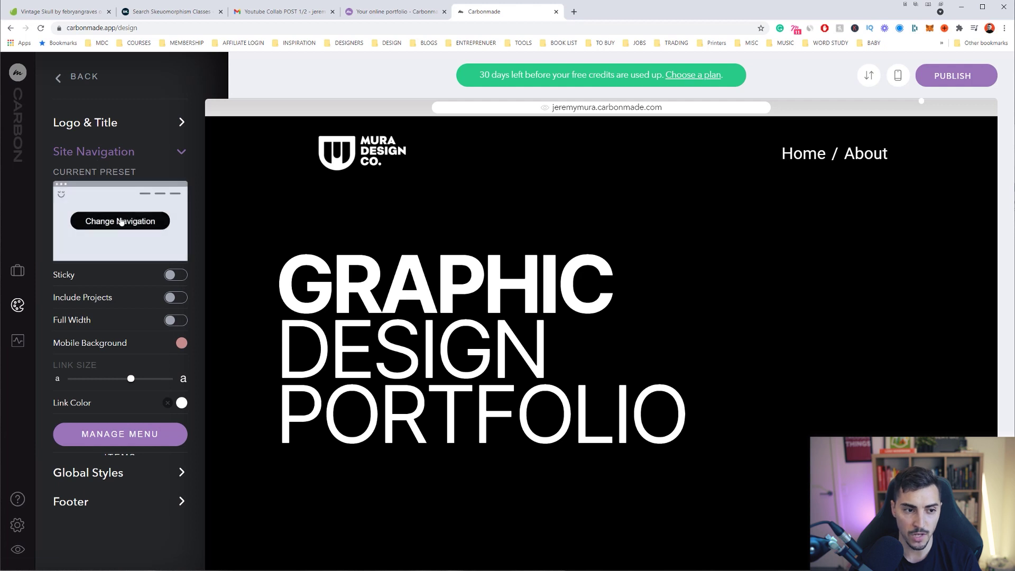
pyautogui.click(134, 224)
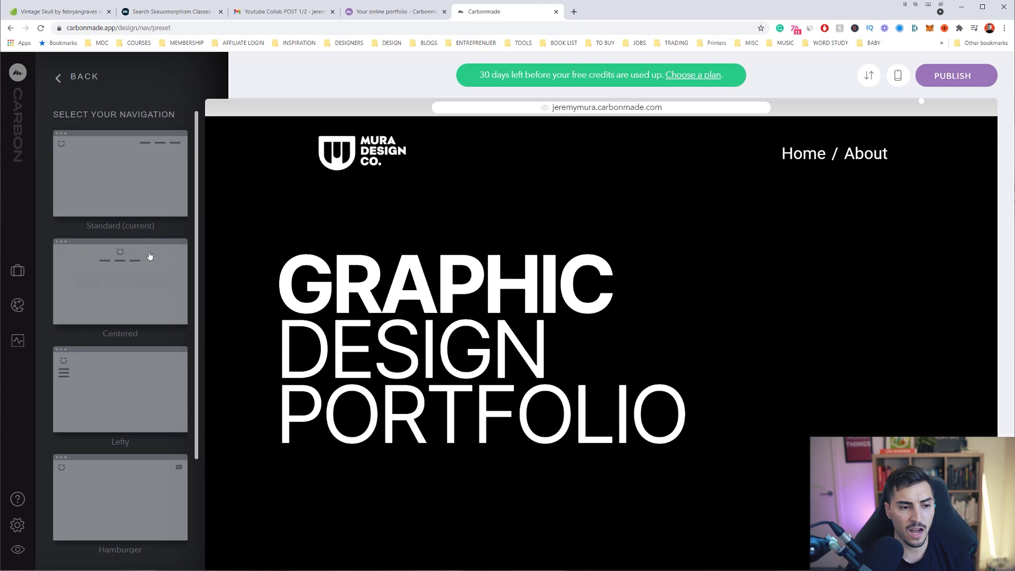
# Preview the centered, left-side, hamburger and four-corner navigation layouts, ending on left-side
pyautogui.click(120, 282)
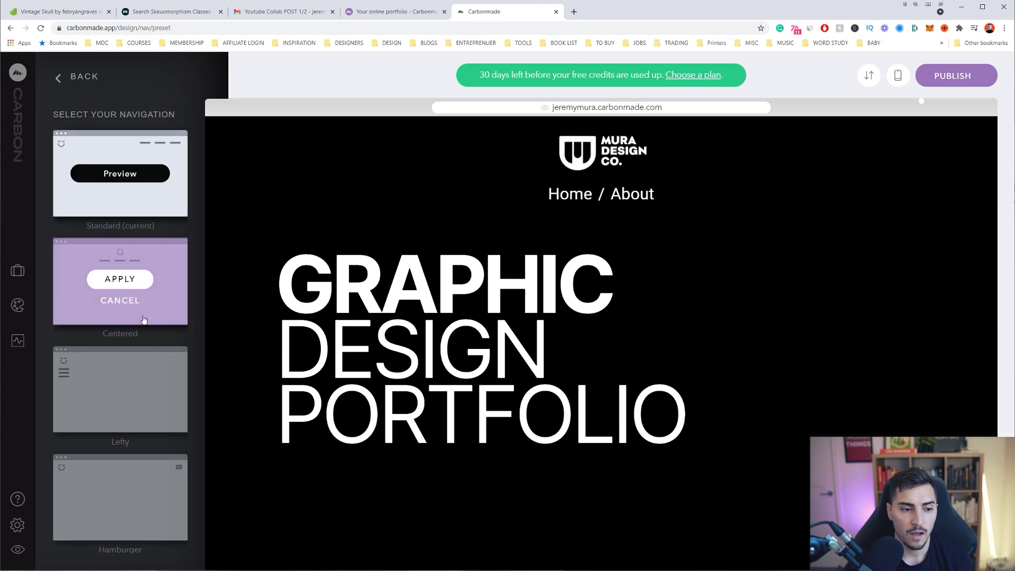
pyautogui.scroll(-1, 120, 211)
pyautogui.click(120, 318)
pyautogui.scroll(-10, 487, 261)
pyautogui.scroll(-10, 567, 284)
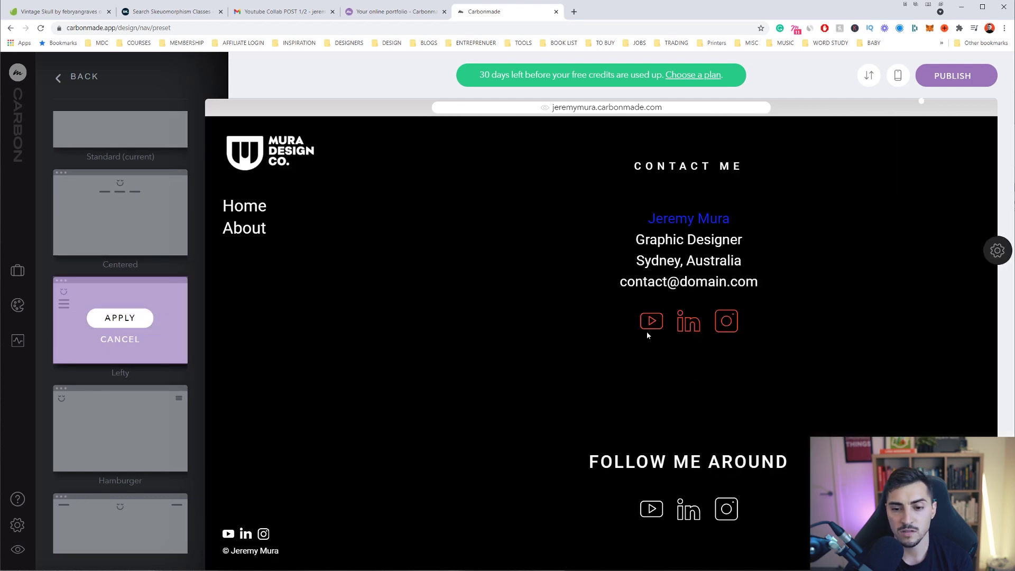
pyautogui.scroll(-1, 120, 343)
pyautogui.click(122, 376)
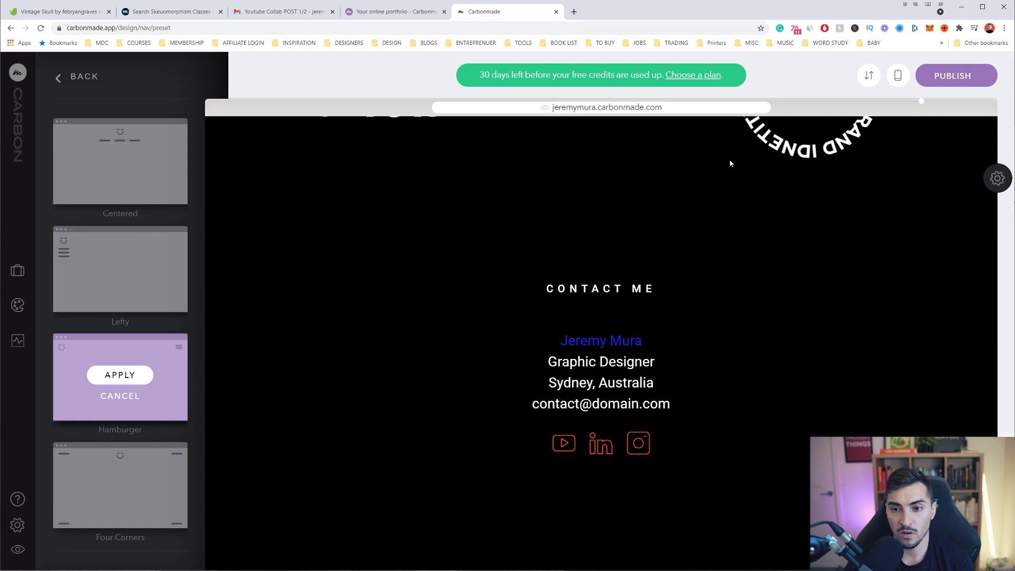
pyautogui.scroll(8, 740, 222)
pyautogui.scroll(-5, 756, 264)
pyautogui.scroll(15, 757, 265)
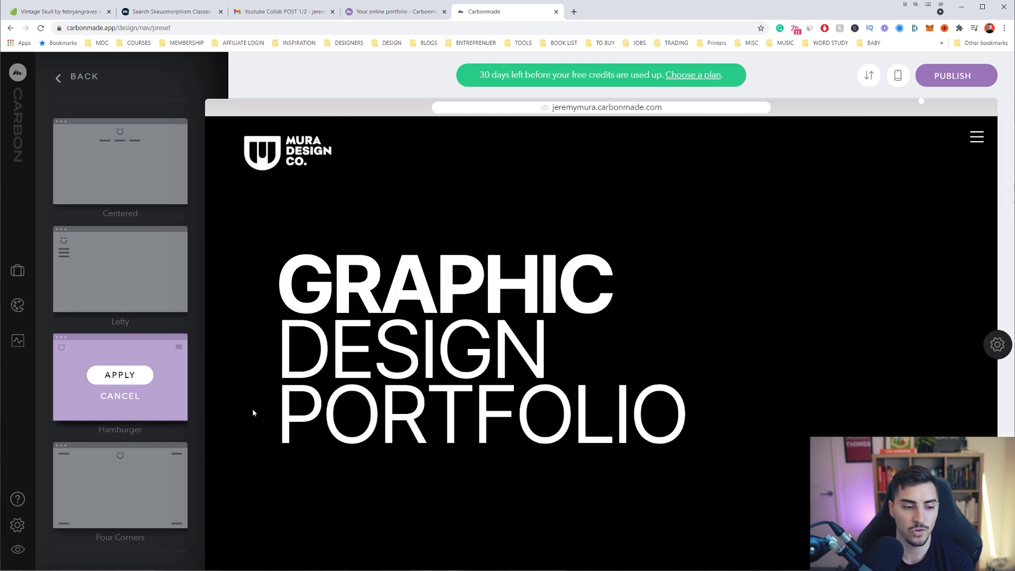
pyautogui.click(114, 483)
pyautogui.scroll(-3, 625, 209)
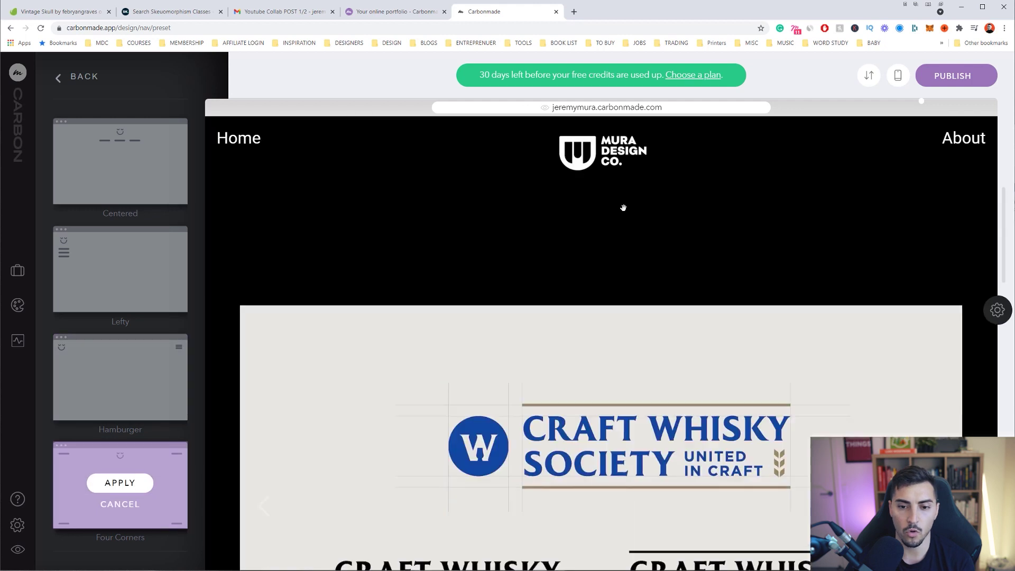
pyautogui.scroll(-5, 625, 209)
pyautogui.scroll(15, 706, 349)
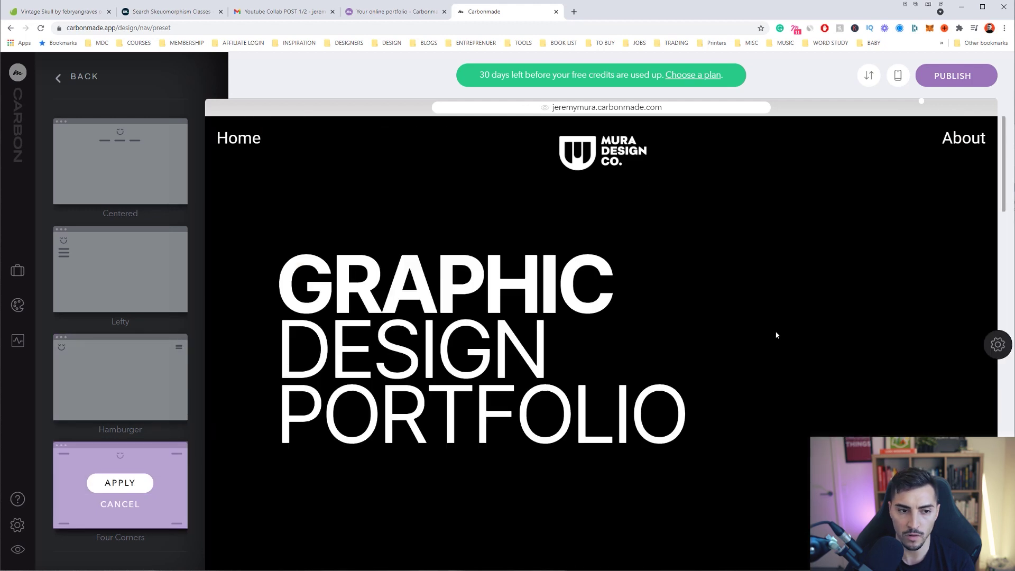
pyautogui.scroll(2, 120, 370)
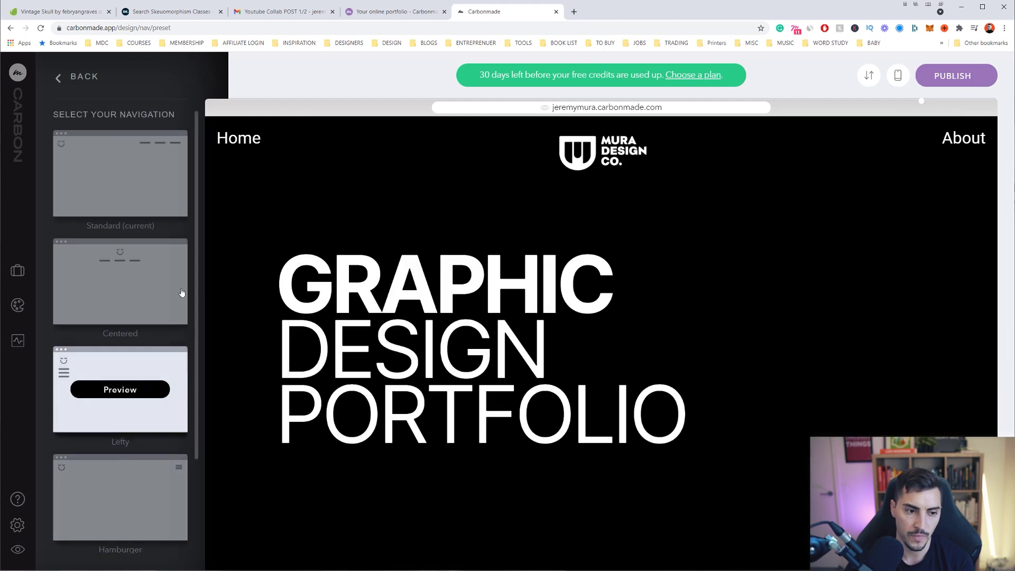
pyautogui.click(120, 389)
pyautogui.scroll(-2, 236, 377)
pyautogui.scroll(2, 236, 376)
# Apply the left-sidebar navigation with slightly smaller links coloured red-orange #e53703
pyautogui.click(117, 390)
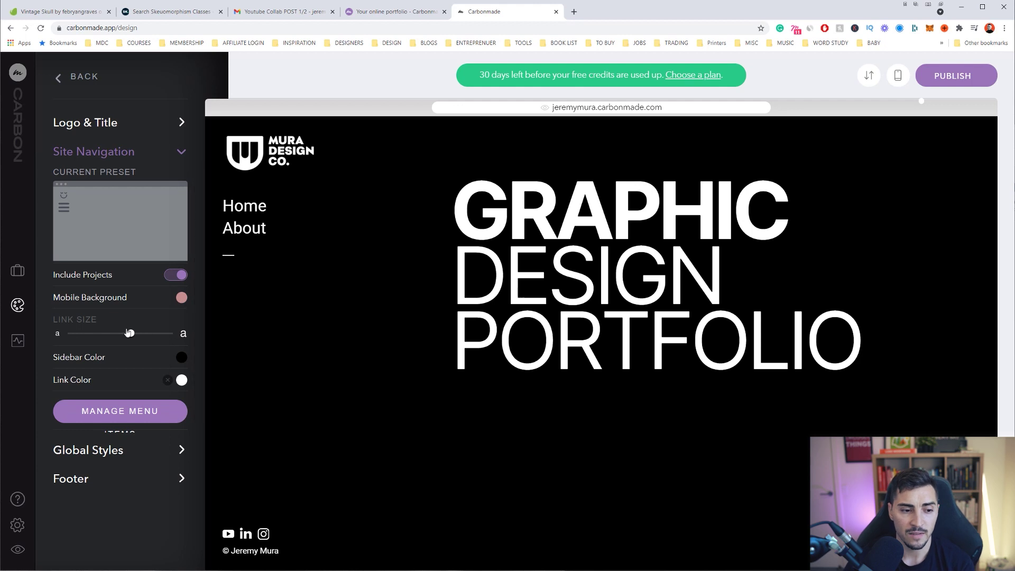
pyautogui.moveTo(129, 333); pyautogui.dragTo(117, 334)
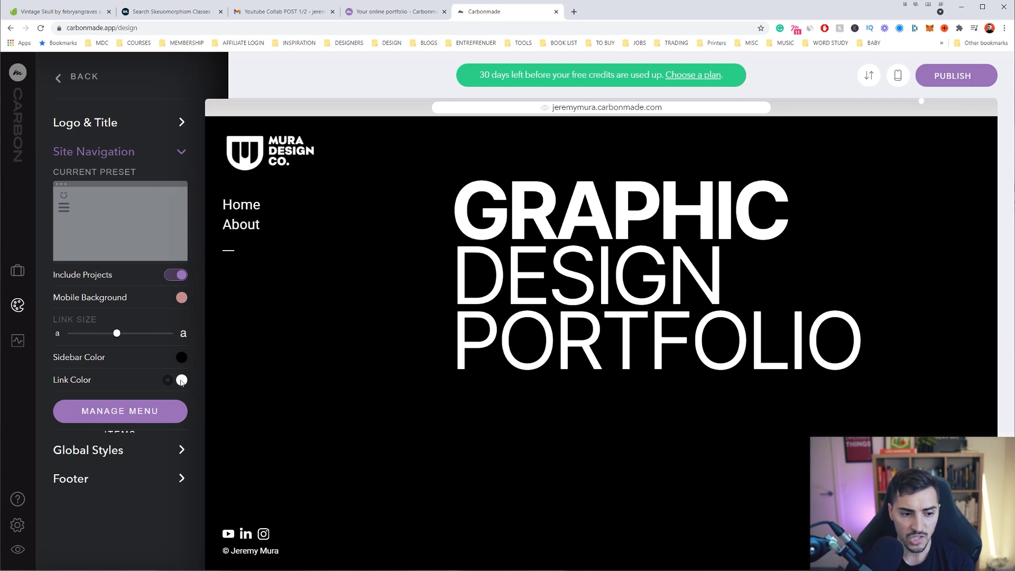
pyautogui.click(181, 380)
pyautogui.click(210, 314)
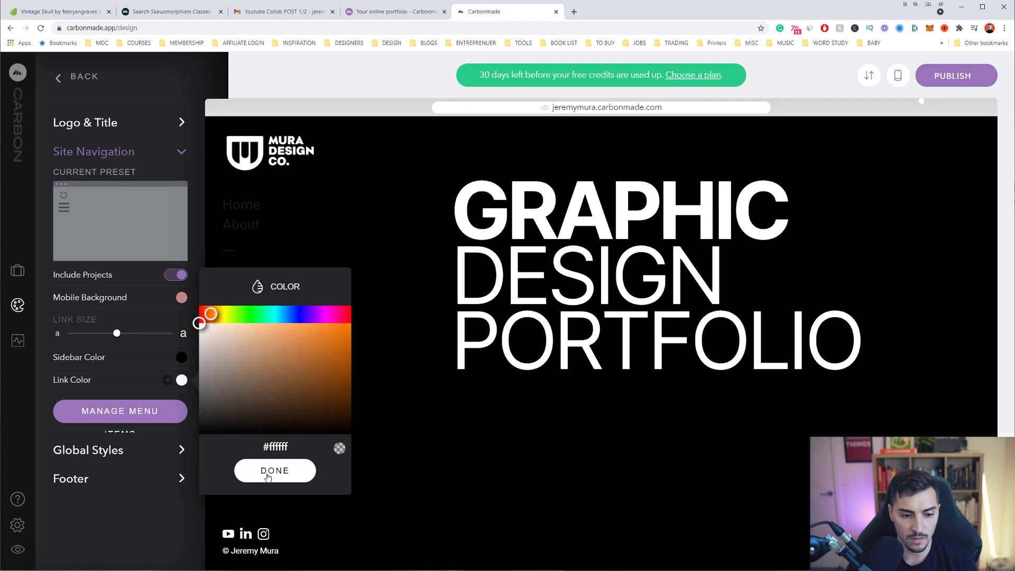
pyautogui.click(310, 448)
pyautogui.press('BackSpace')
pyautogui.moveTo(221, 312); pyautogui.dragTo(205, 314)
pyautogui.moveTo(346, 336)
pyautogui.mouseDown()
pyautogui.moveTo(351, 329)
pyautogui.moveTo(351, 339)
pyautogui.mouseUp()
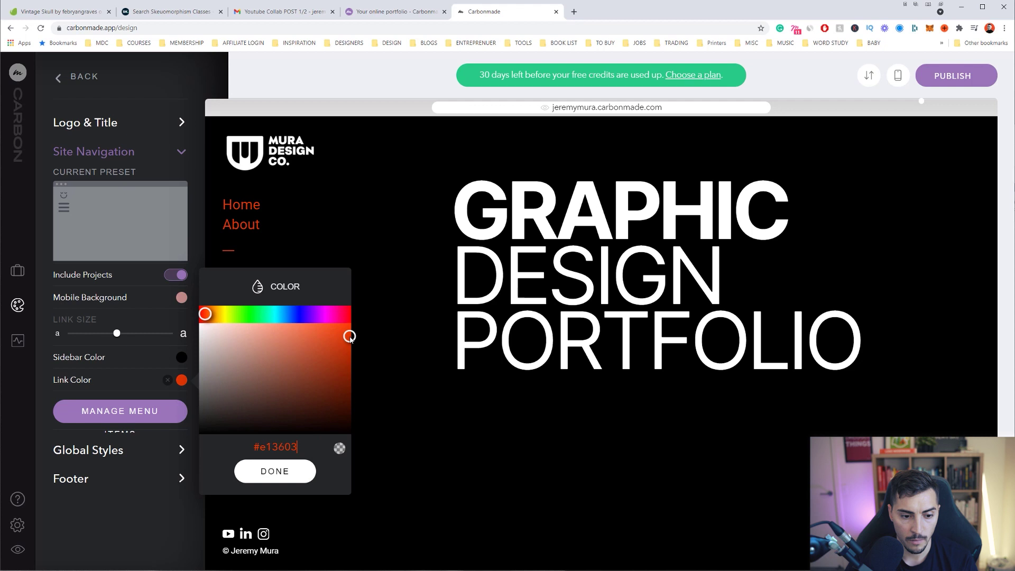
pyautogui.click(274, 471)
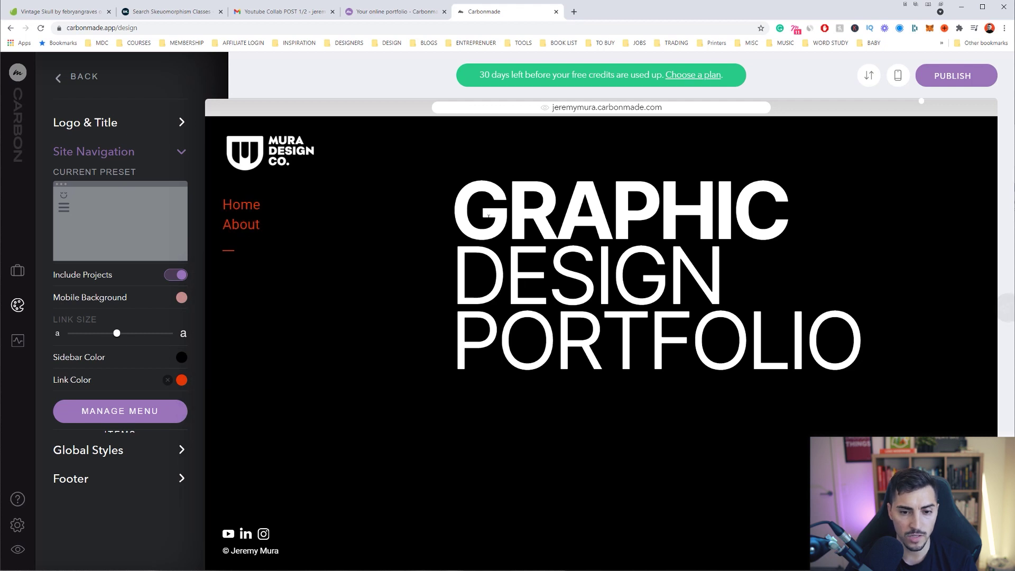
# On the About page, change 'aussie' to 'brand designer' and 'based in' to 'from Sydney'
pyautogui.click(243, 227)
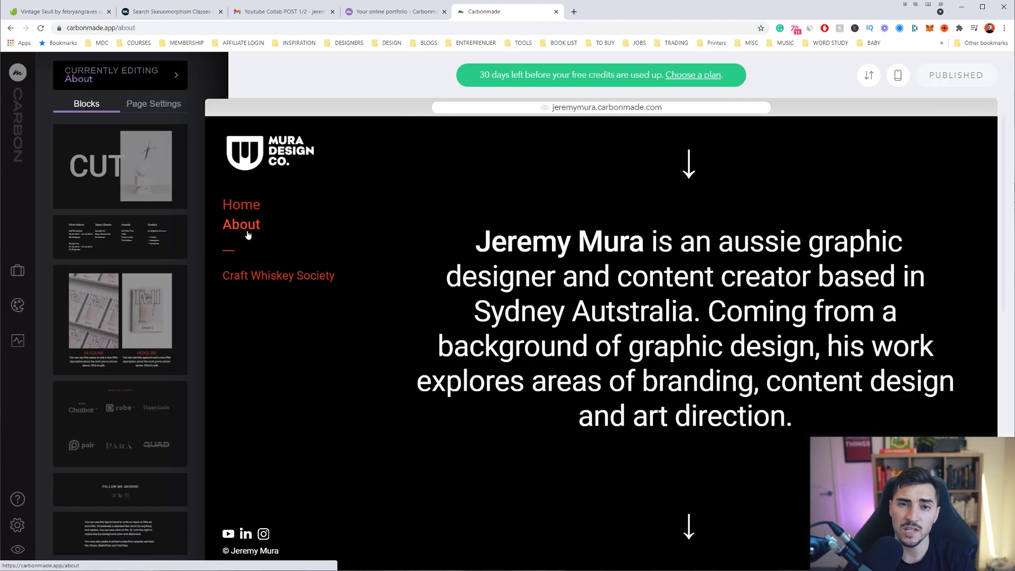
pyautogui.click(651, 242)
pyautogui.moveTo(717, 242); pyautogui.dragTo(672, 243)
pyautogui.press('BackSpace')
pyautogui.write('brand  design')
pyautogui.press('BackSpace')
pyautogui.press('BackSpace')
pyautogui.press('BackSpace')
pyautogui.press('BackSpace')
pyautogui.press('BackSpace')
pyautogui.press('BackSpace')
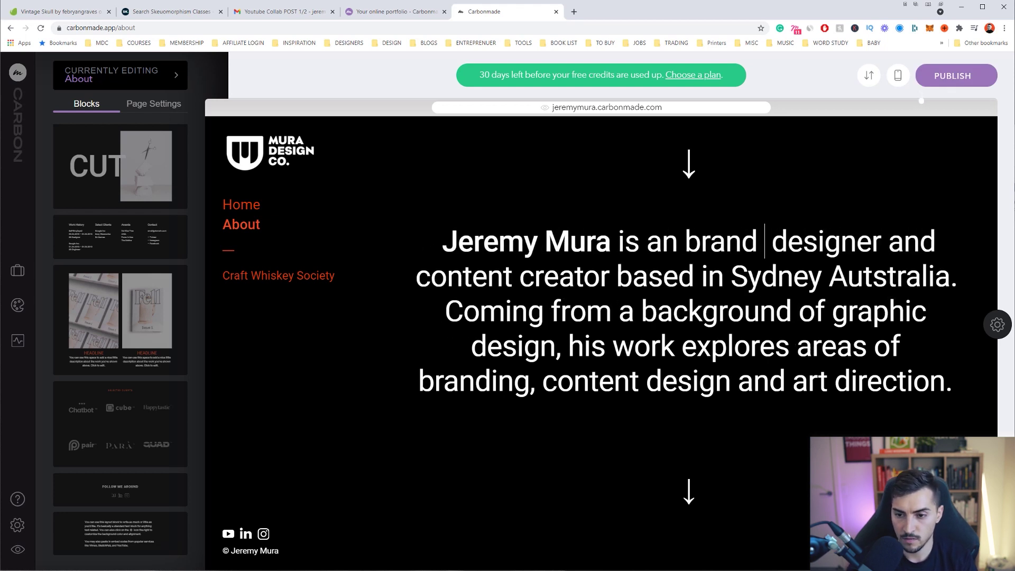
pyautogui.moveTo(609, 276); pyautogui.dragTo(748, 276)
pyautogui.write('from S')
pyautogui.press('Left')
pyautogui.press('Left')
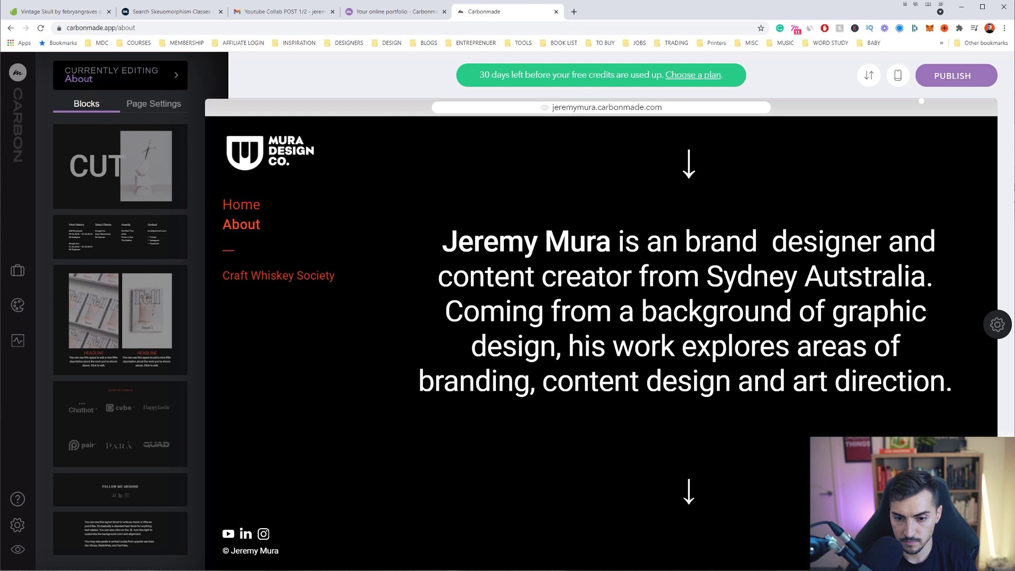
# Replace the design-background sentence with 'I love coffee, cats and cool design.' and review the Select Clients list
pyautogui.moveTo(446, 311); pyautogui.dragTo(953, 381)
pyautogui.write('C')
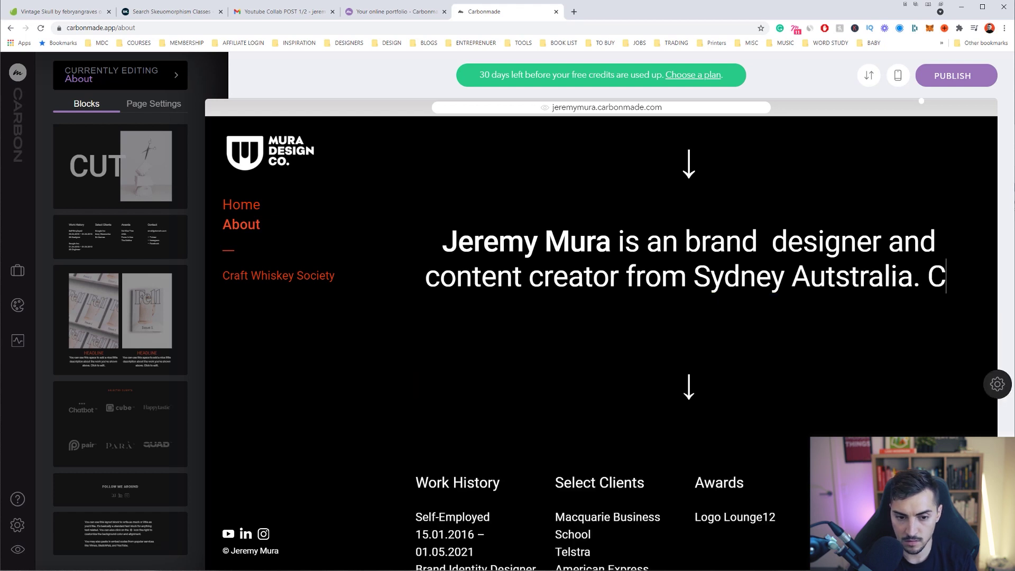
pyautogui.press('BackSpace')
pyautogui.write('I love cof')
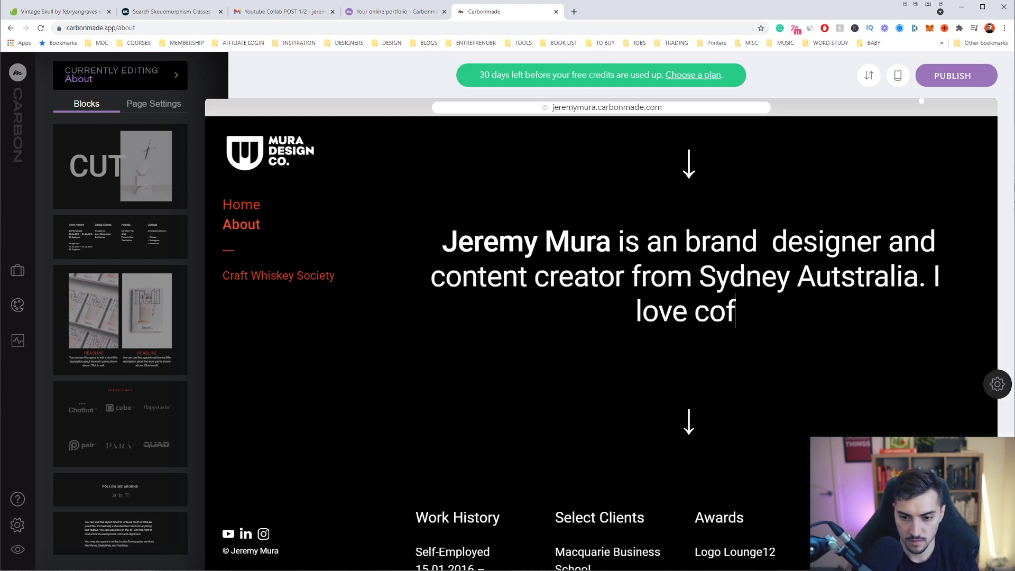
pyautogui.write('fee, cats an')
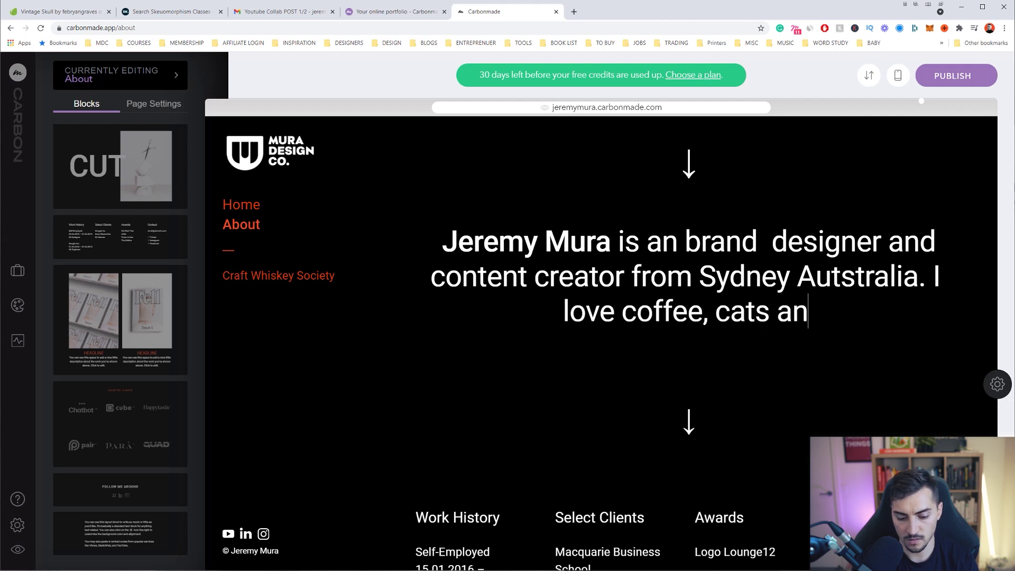
pyautogui.write('d cool design.')
pyautogui.scroll(-3, 601, 317)
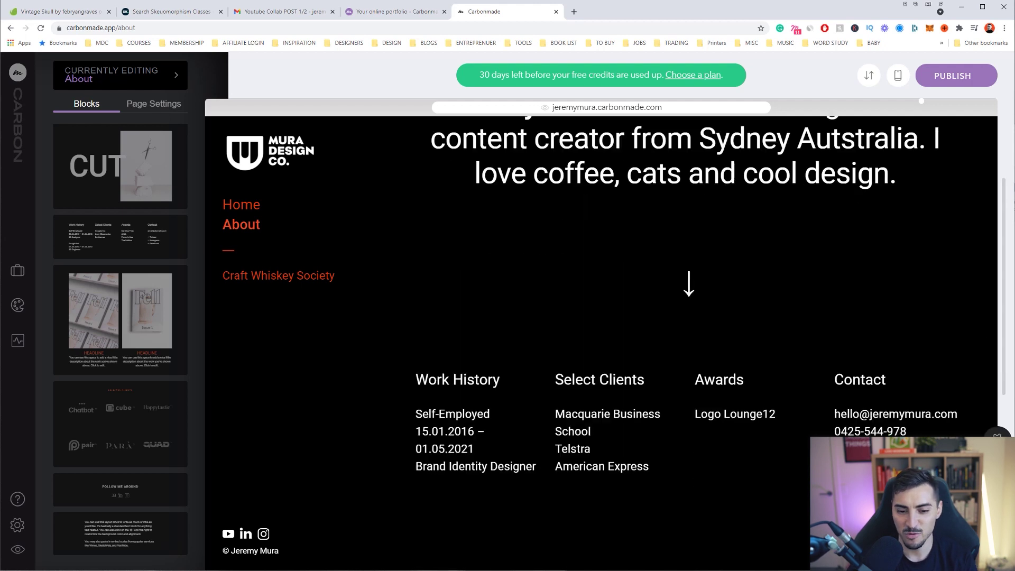
pyautogui.scroll(-1, 538, 328)
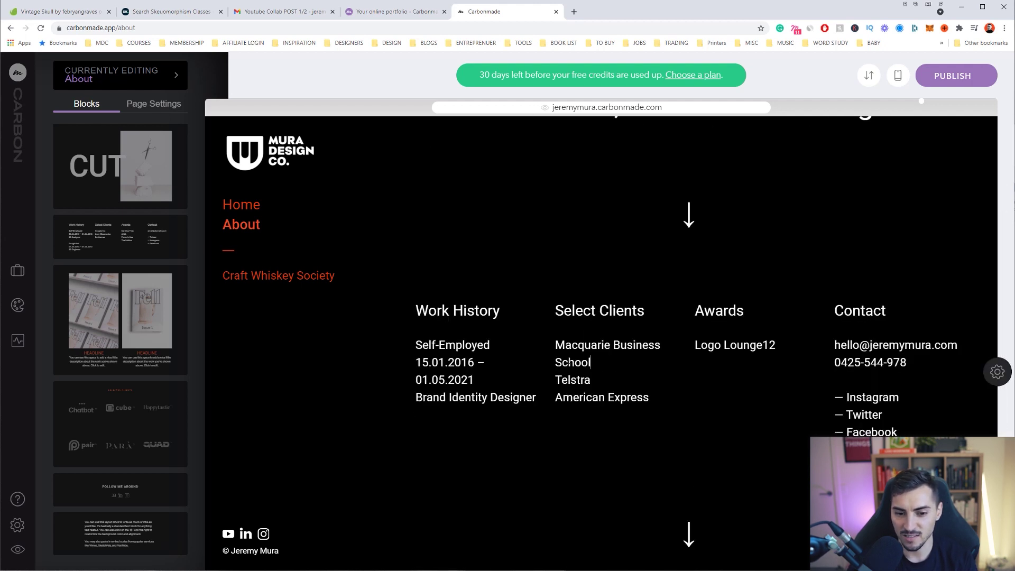
pyautogui.click(467, 362)
pyautogui.scroll(-1, 601, 317)
pyautogui.tripleClick(602, 293)
pyautogui.scroll(-3, 700, 280)
pyautogui.scroll(-1, 701, 317)
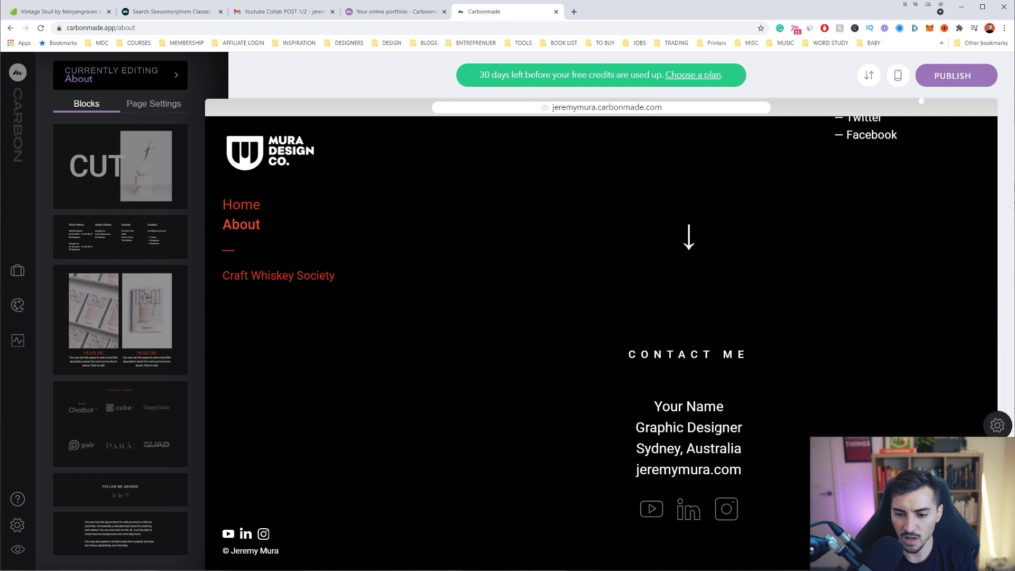
pyautogui.scroll(8, 601, 317)
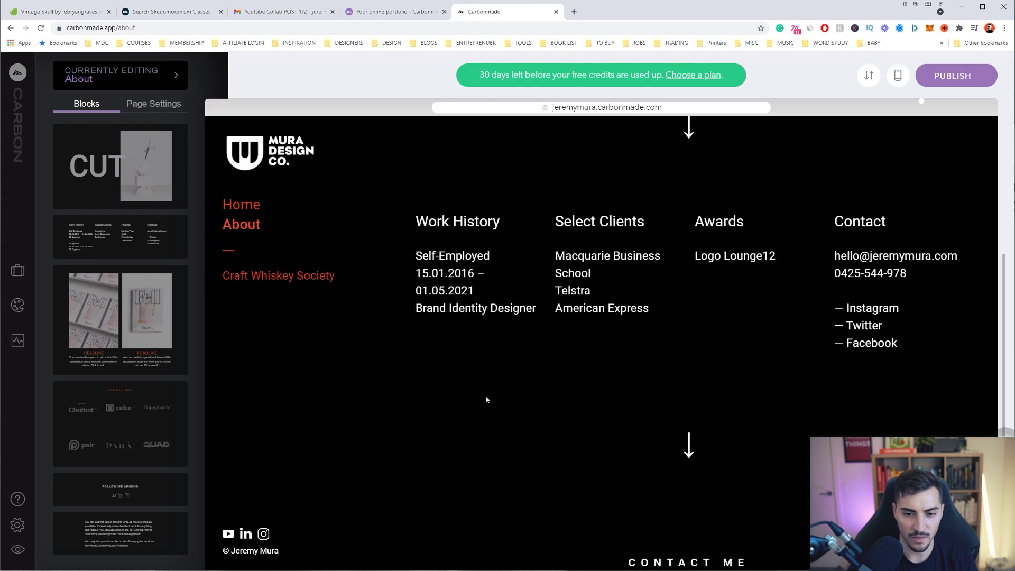
# Preview the Home and Craft Whiskey Society pages, then publish all pending changes
pyautogui.click(253, 206)
pyautogui.scroll(-5, 593, 290)
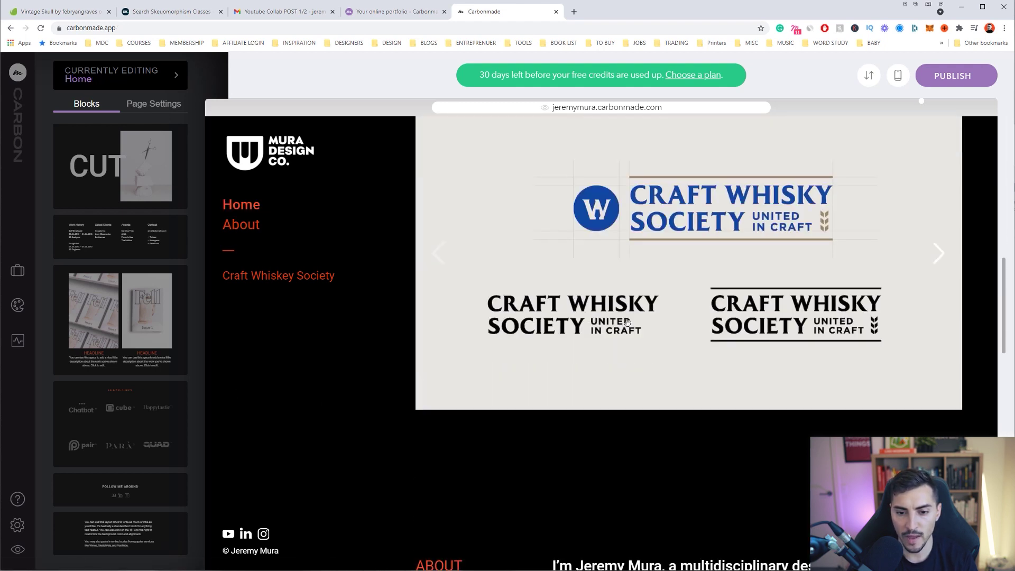
pyautogui.click(304, 279)
pyautogui.scroll(-6, 597, 361)
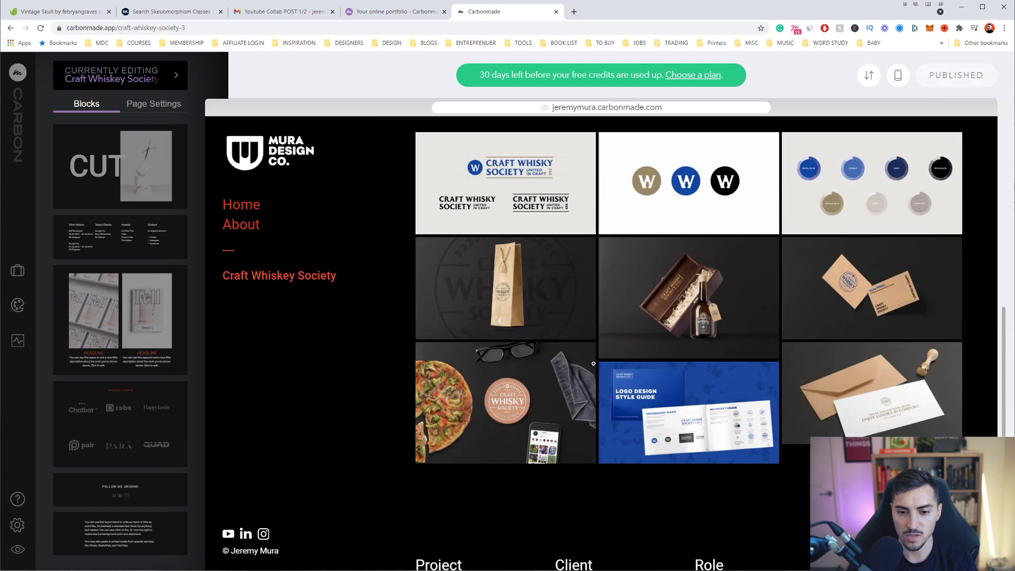
pyautogui.scroll(6, 599, 361)
pyautogui.click(241, 205)
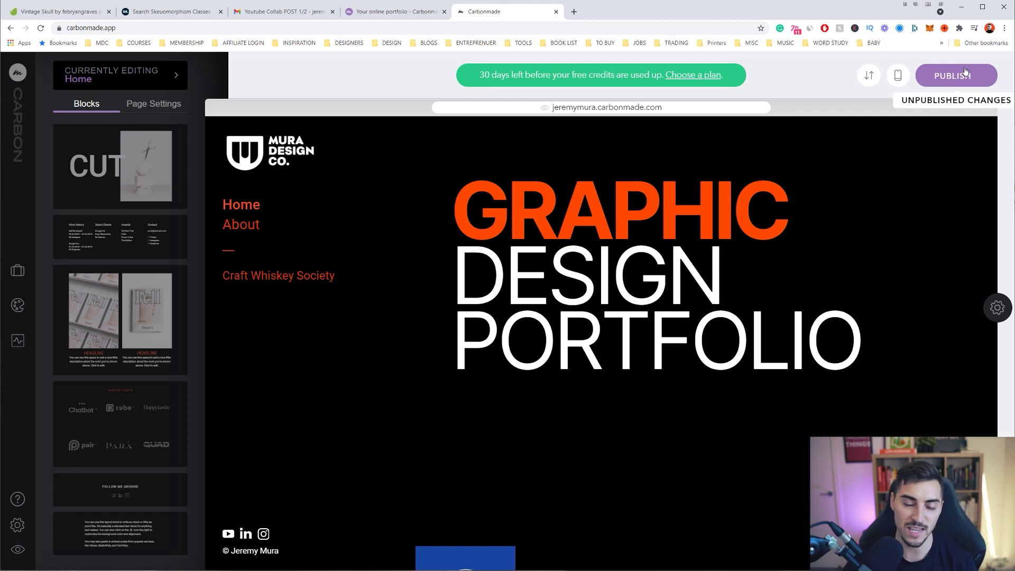
pyautogui.click(961, 76)
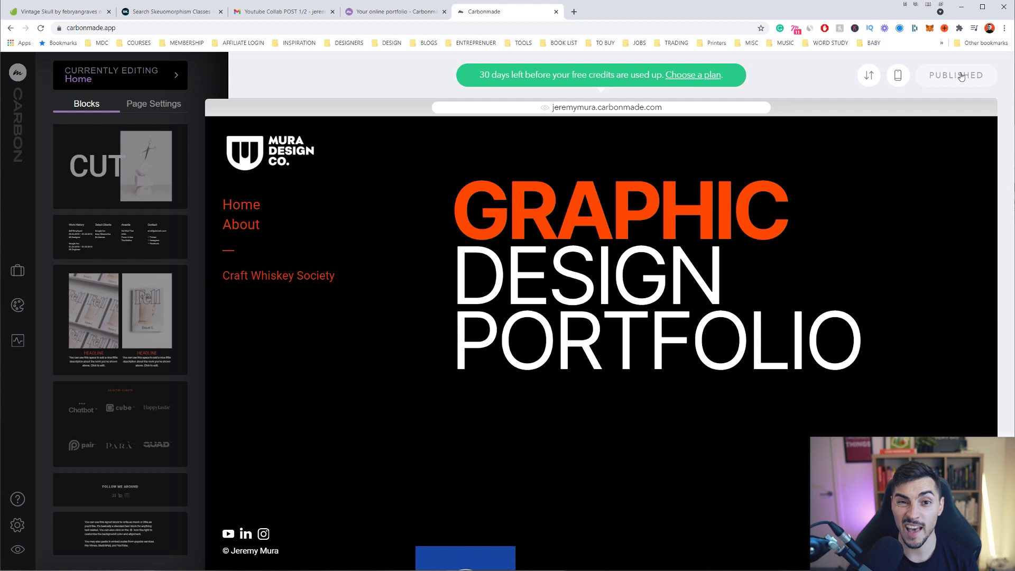
# Open the live portfolio and page through the Craft Whisky Society image gallery
pyautogui.click(593, 108)
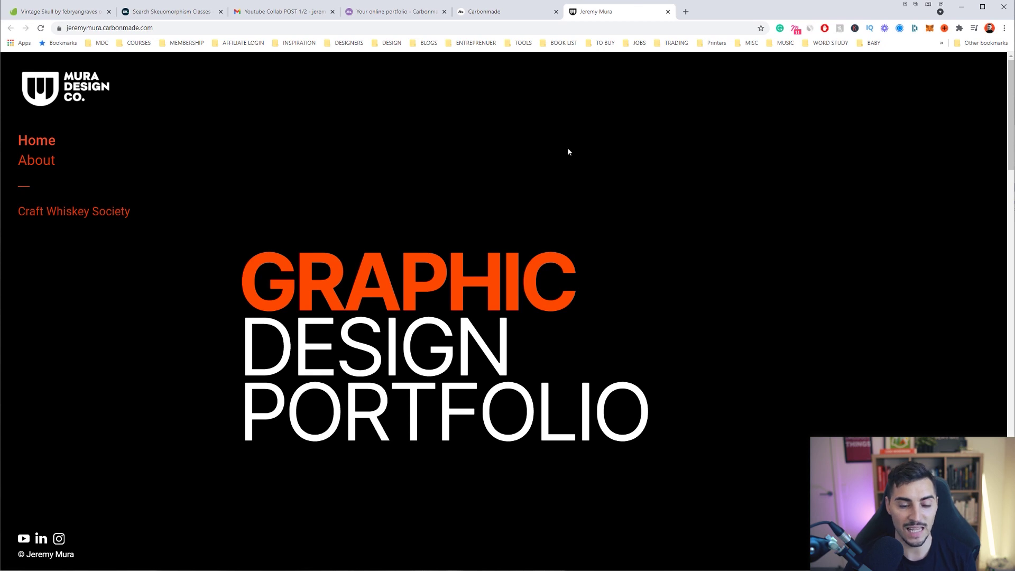
pyautogui.scroll(-6, 569, 152)
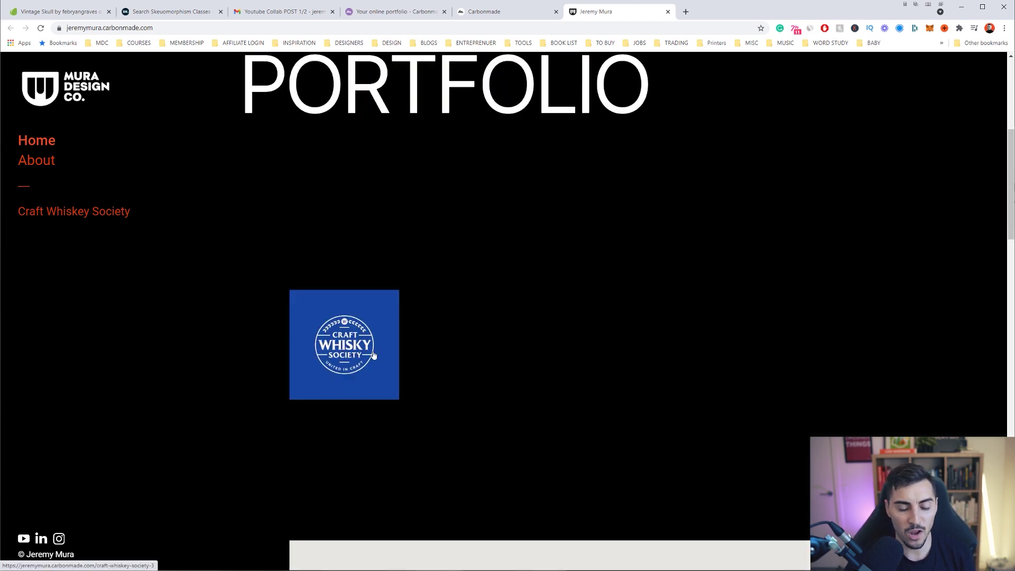
pyautogui.click(389, 359)
pyautogui.scroll(-1, 211, 213)
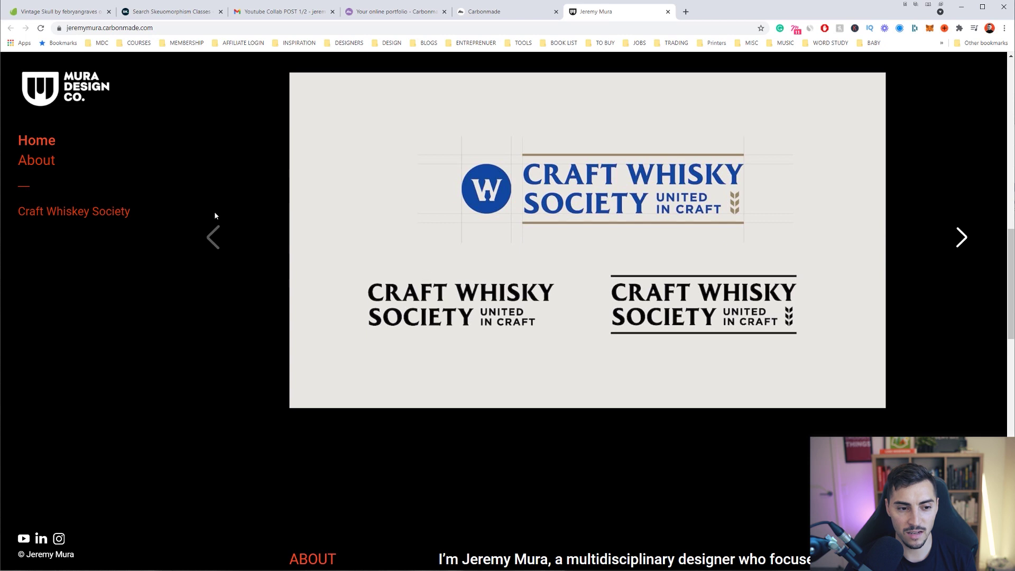
pyautogui.click(960, 237)
pyautogui.click(960, 239)
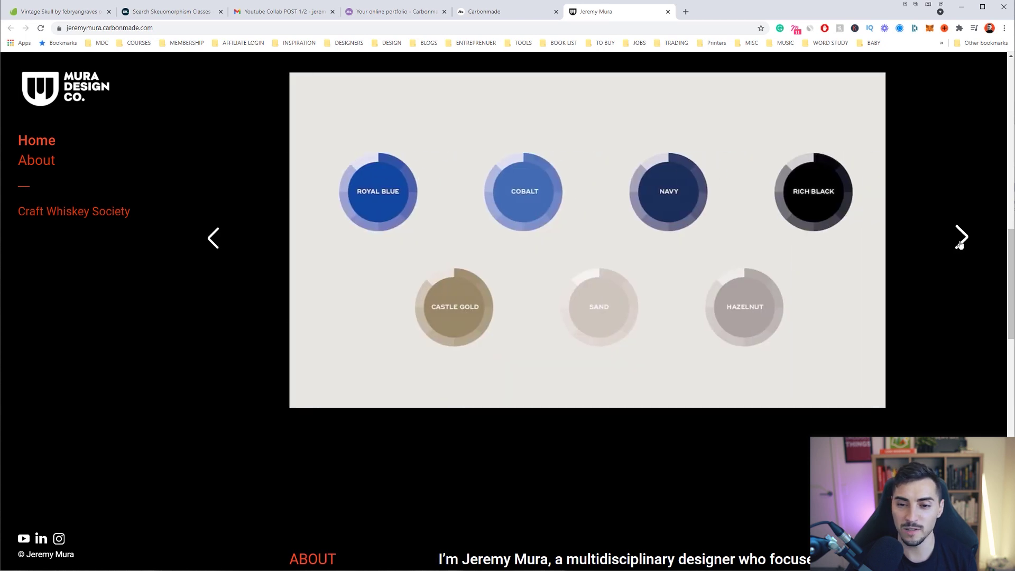
pyautogui.click(959, 242)
pyautogui.click(959, 243)
pyautogui.scroll(-5, 959, 243)
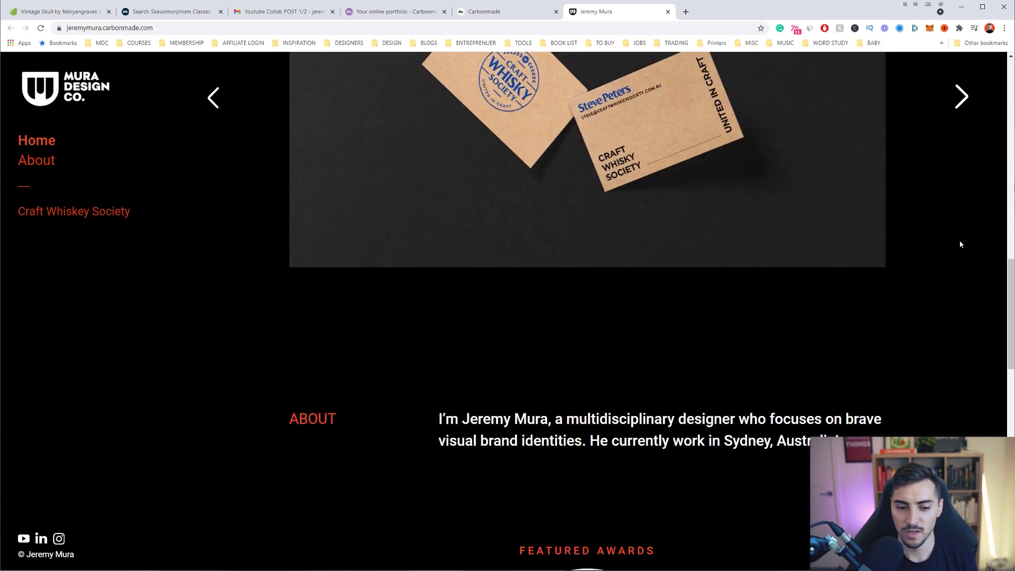
pyautogui.scroll(-5, 578, 177)
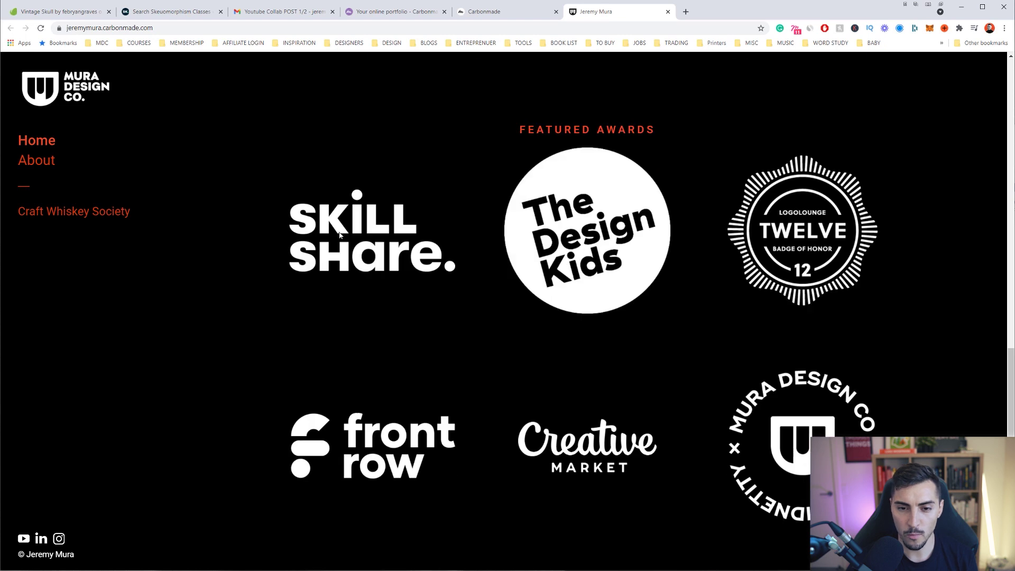
pyautogui.scroll(-9, 660, 163)
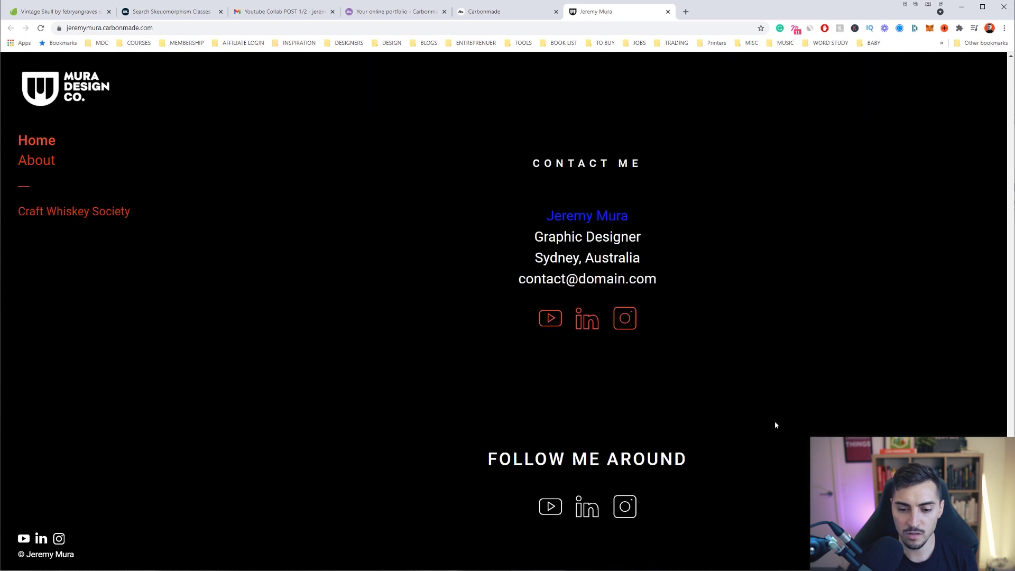
# Visit the live Craft Whiskey Society project and About pages, then return Home
pyautogui.click(109, 211)
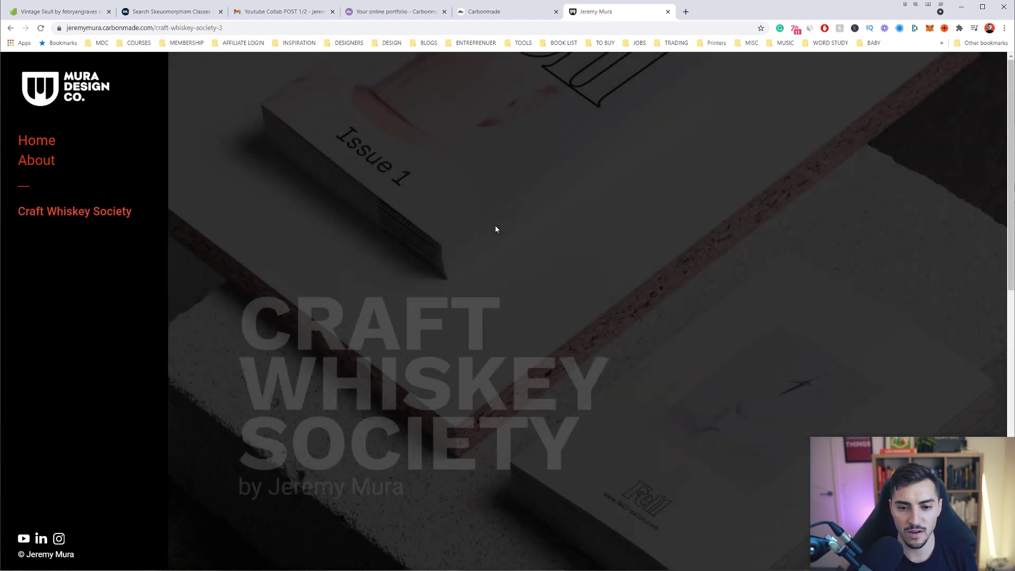
pyautogui.scroll(-10, 499, 229)
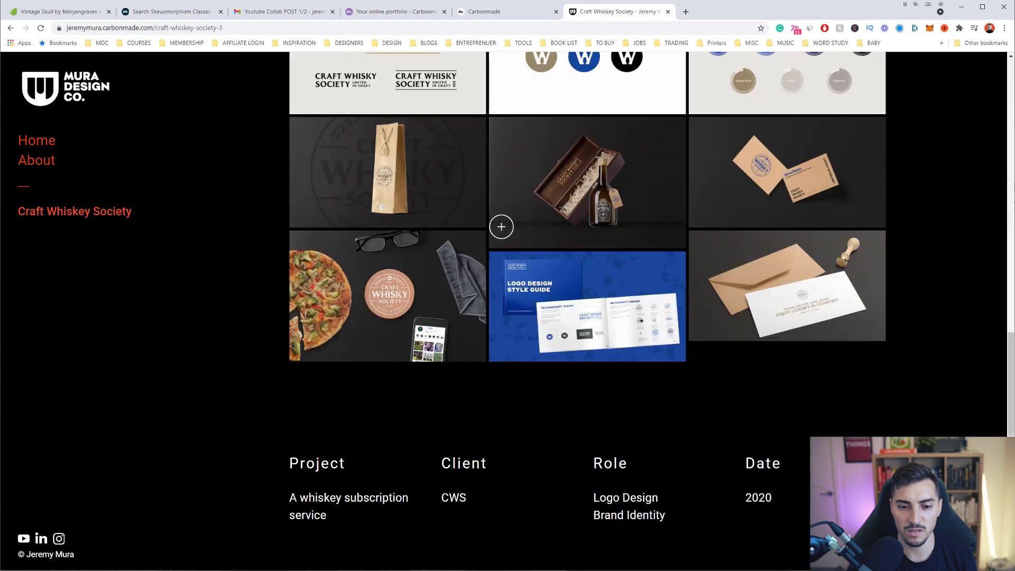
pyautogui.click(43, 161)
pyautogui.scroll(-10, 602, 269)
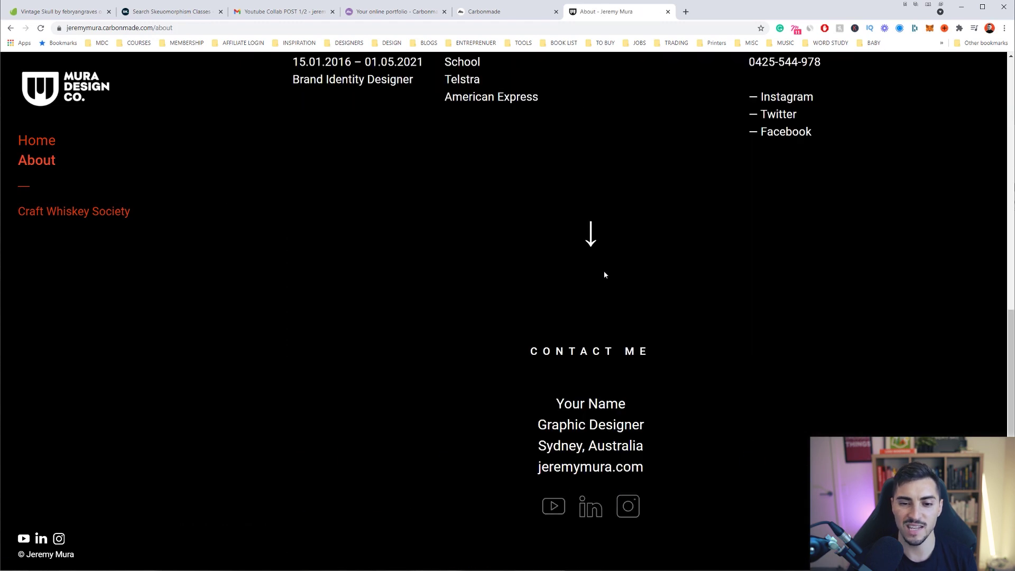
pyautogui.scroll(10, 604, 271)
pyautogui.click(36, 140)
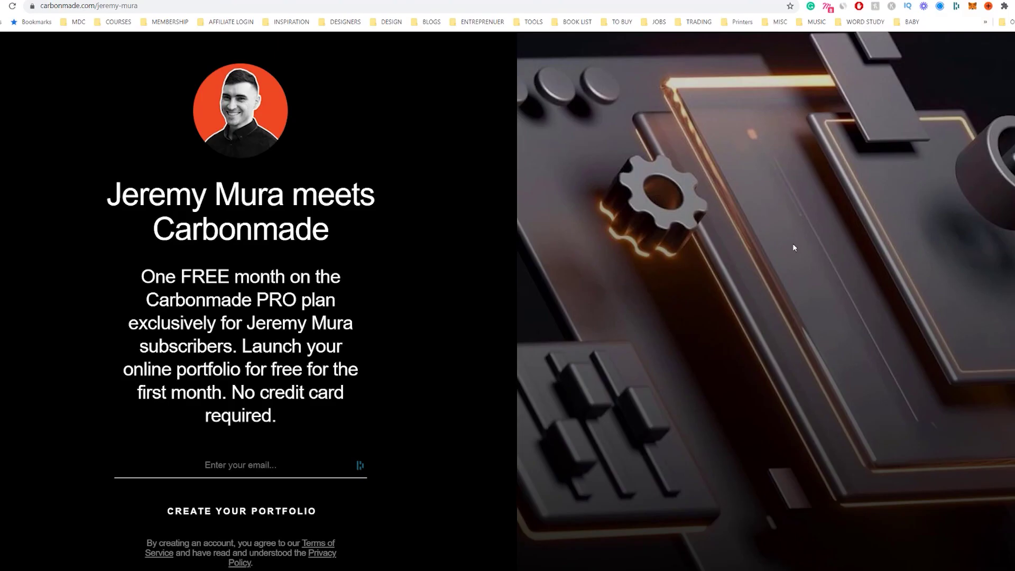
# Enter the sign-up email address in the 'Enter your email' field, fixing a typo
pyautogui.click(241, 464)
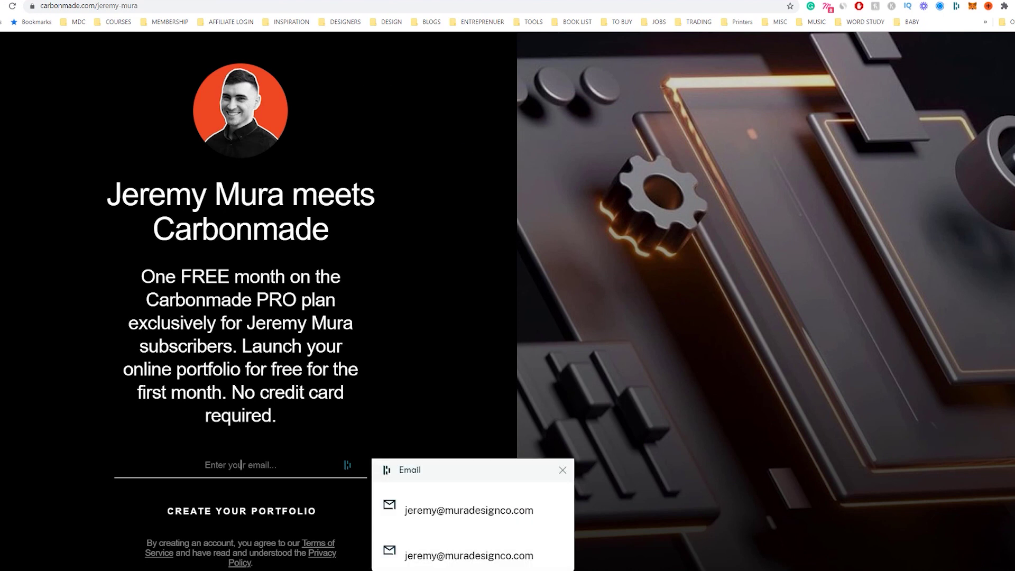
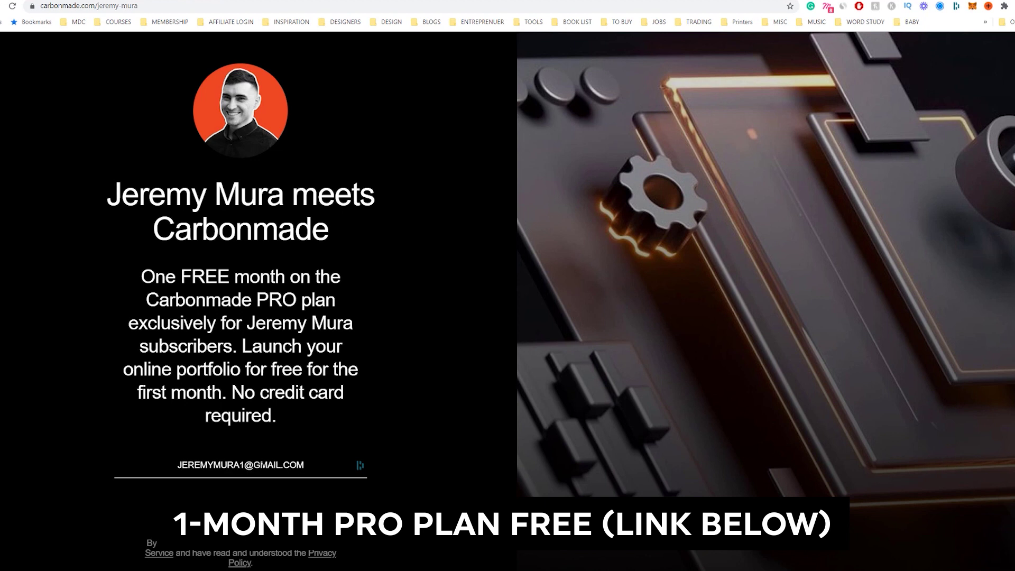